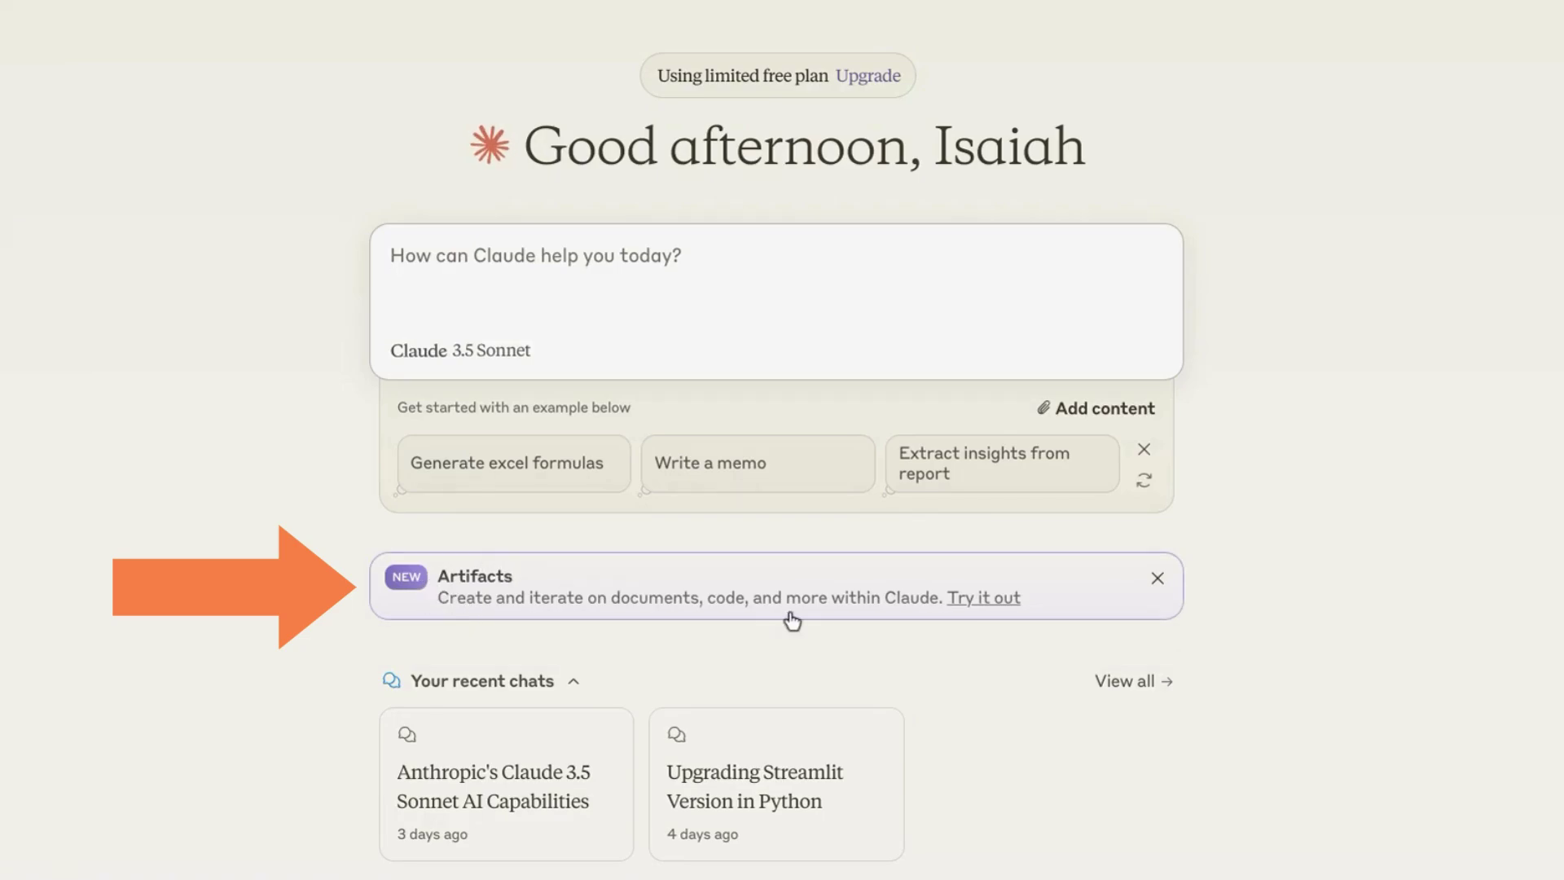
Switch the Artifacts toggle on in Feature Preview and close the dialog.
left_click(949, 595)
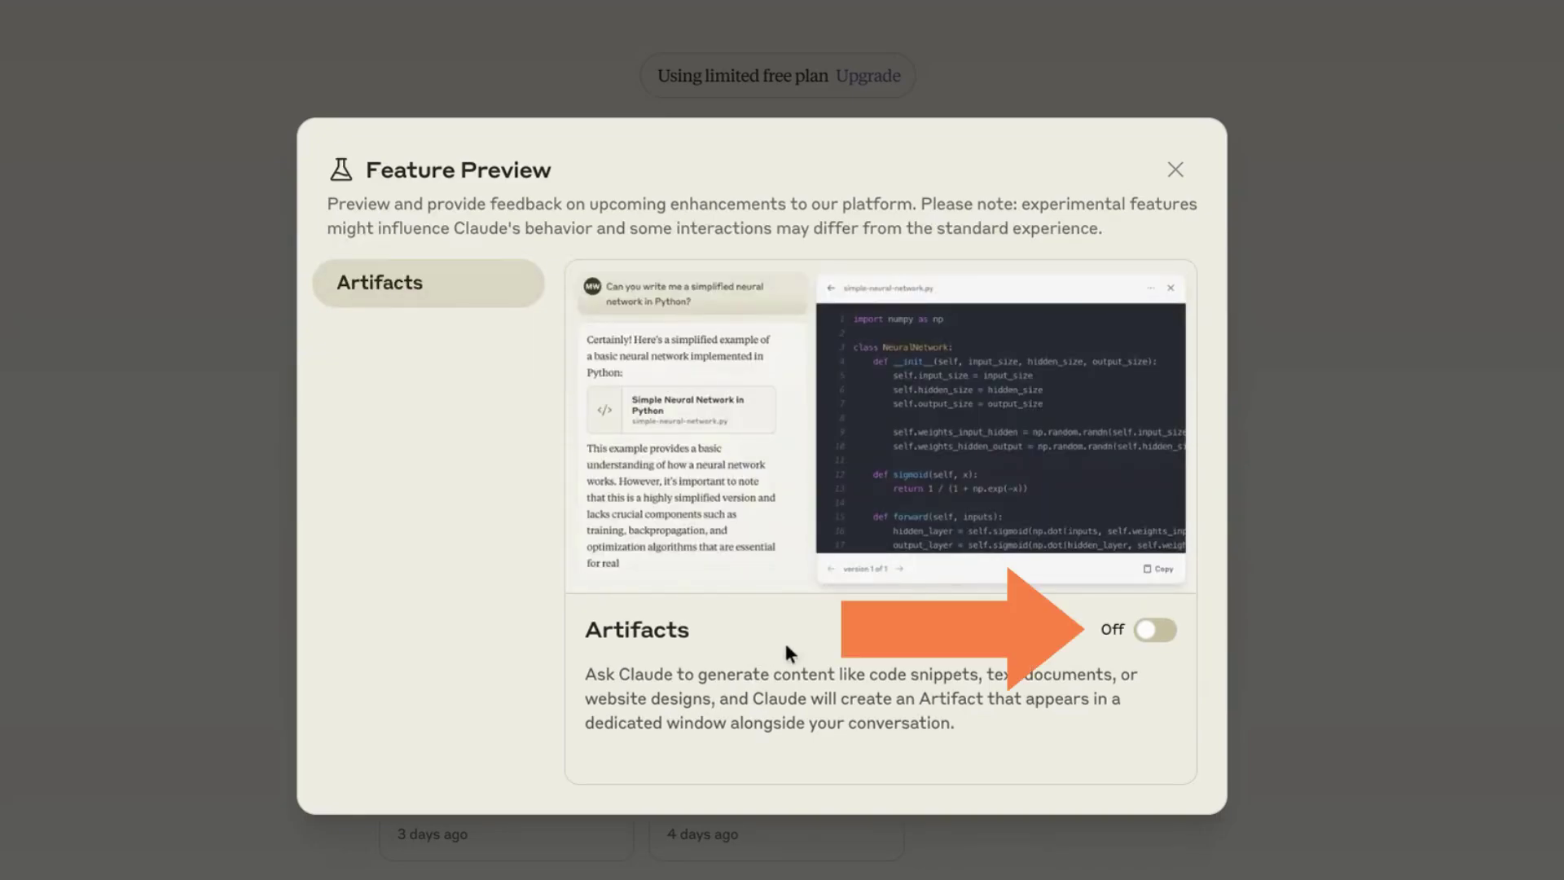
left_click(1154, 632)
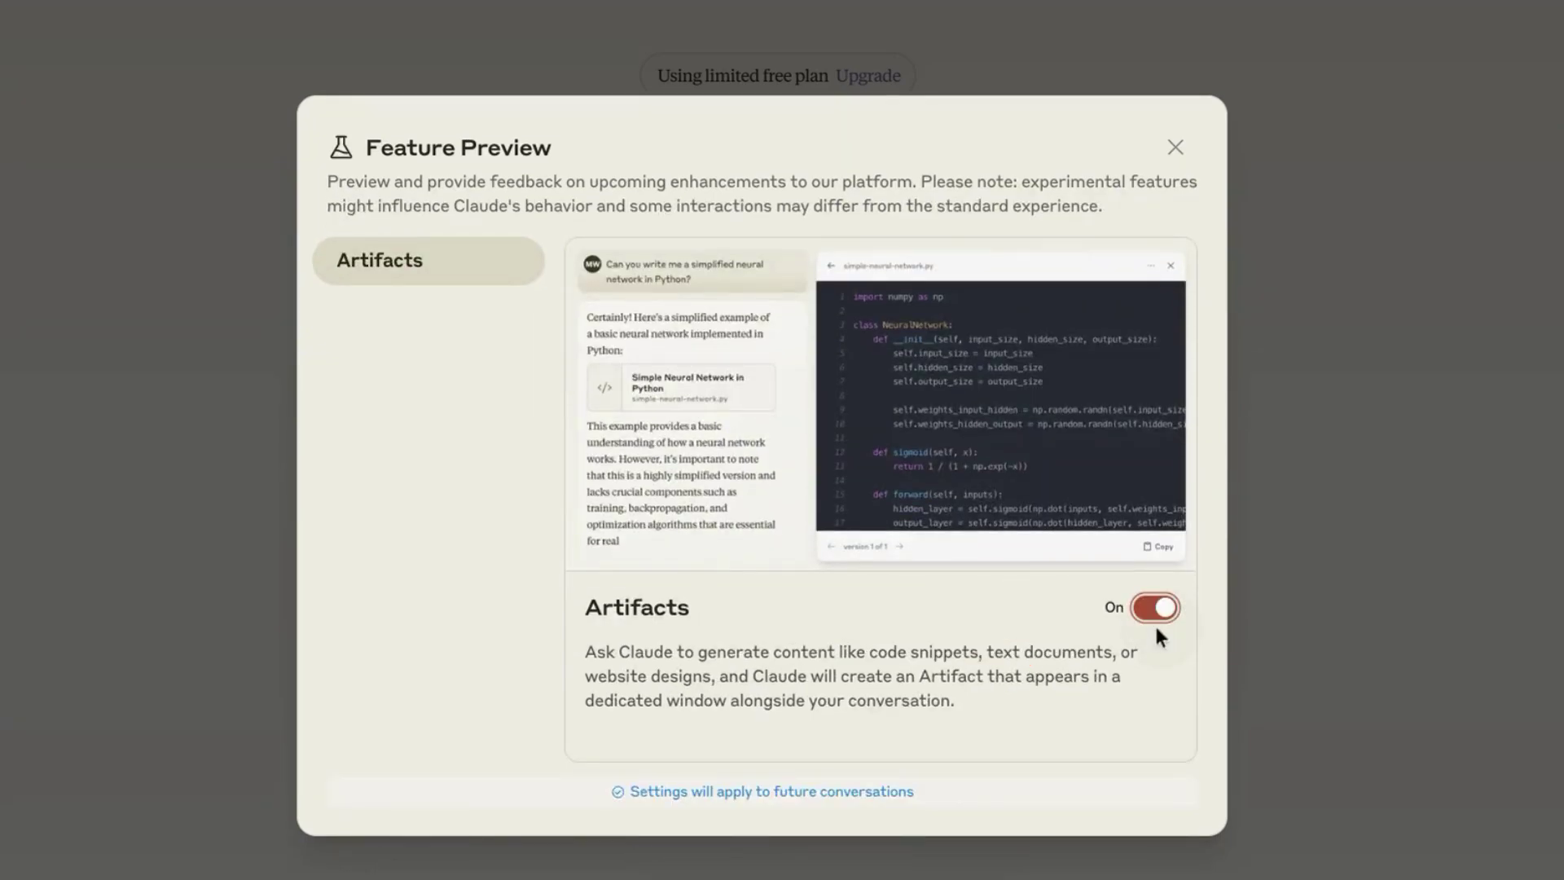
left_click(1176, 148)
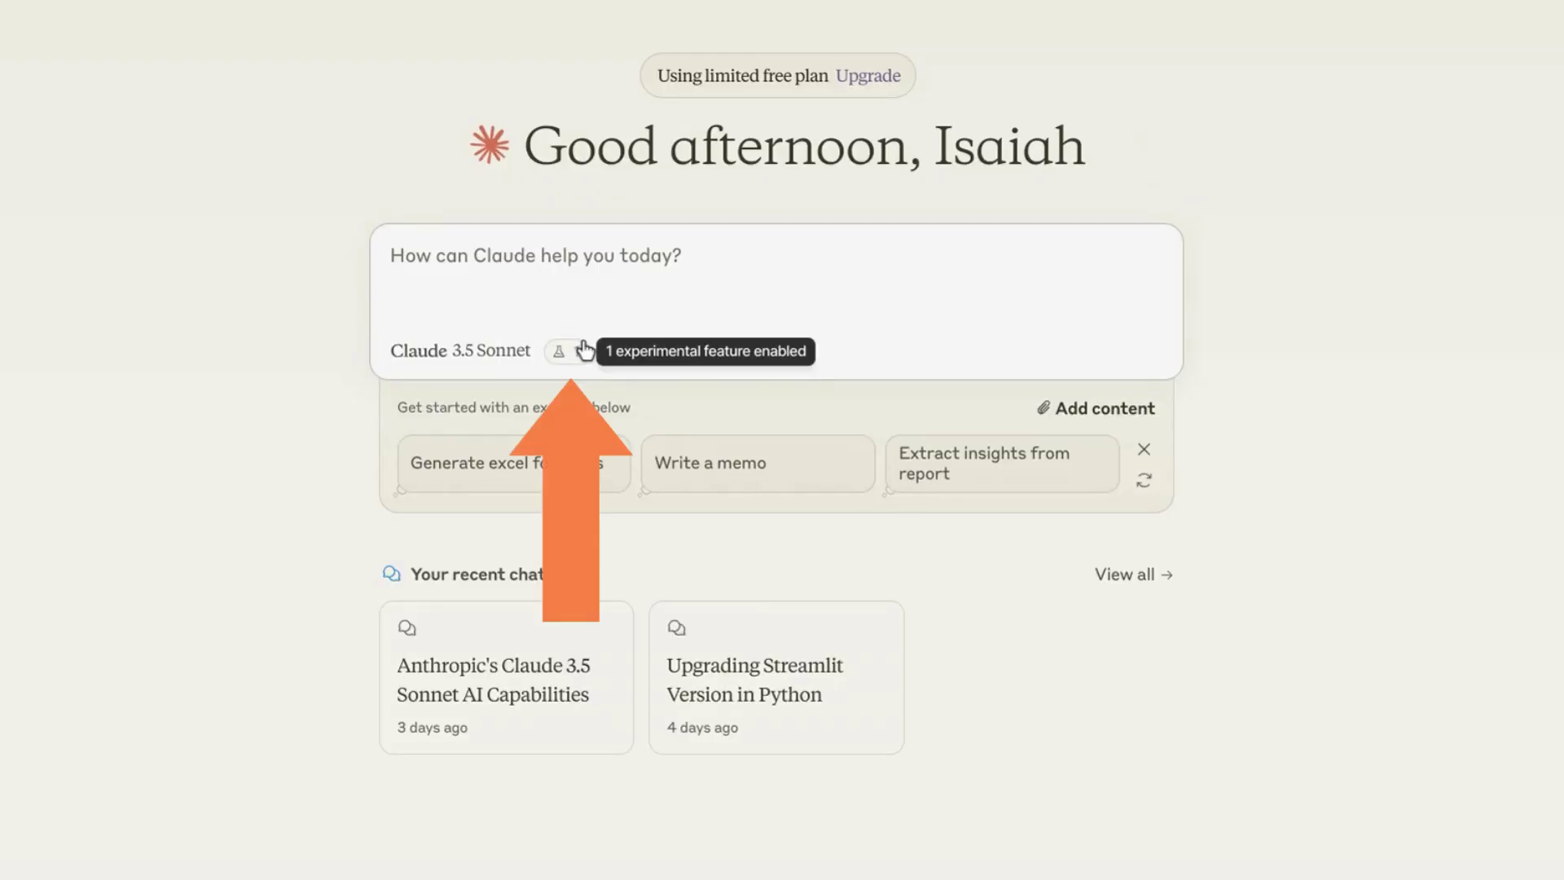
Reopen the Interactive eCommerce Performance Dashboard chat from recent chats.
left_click(562, 362)
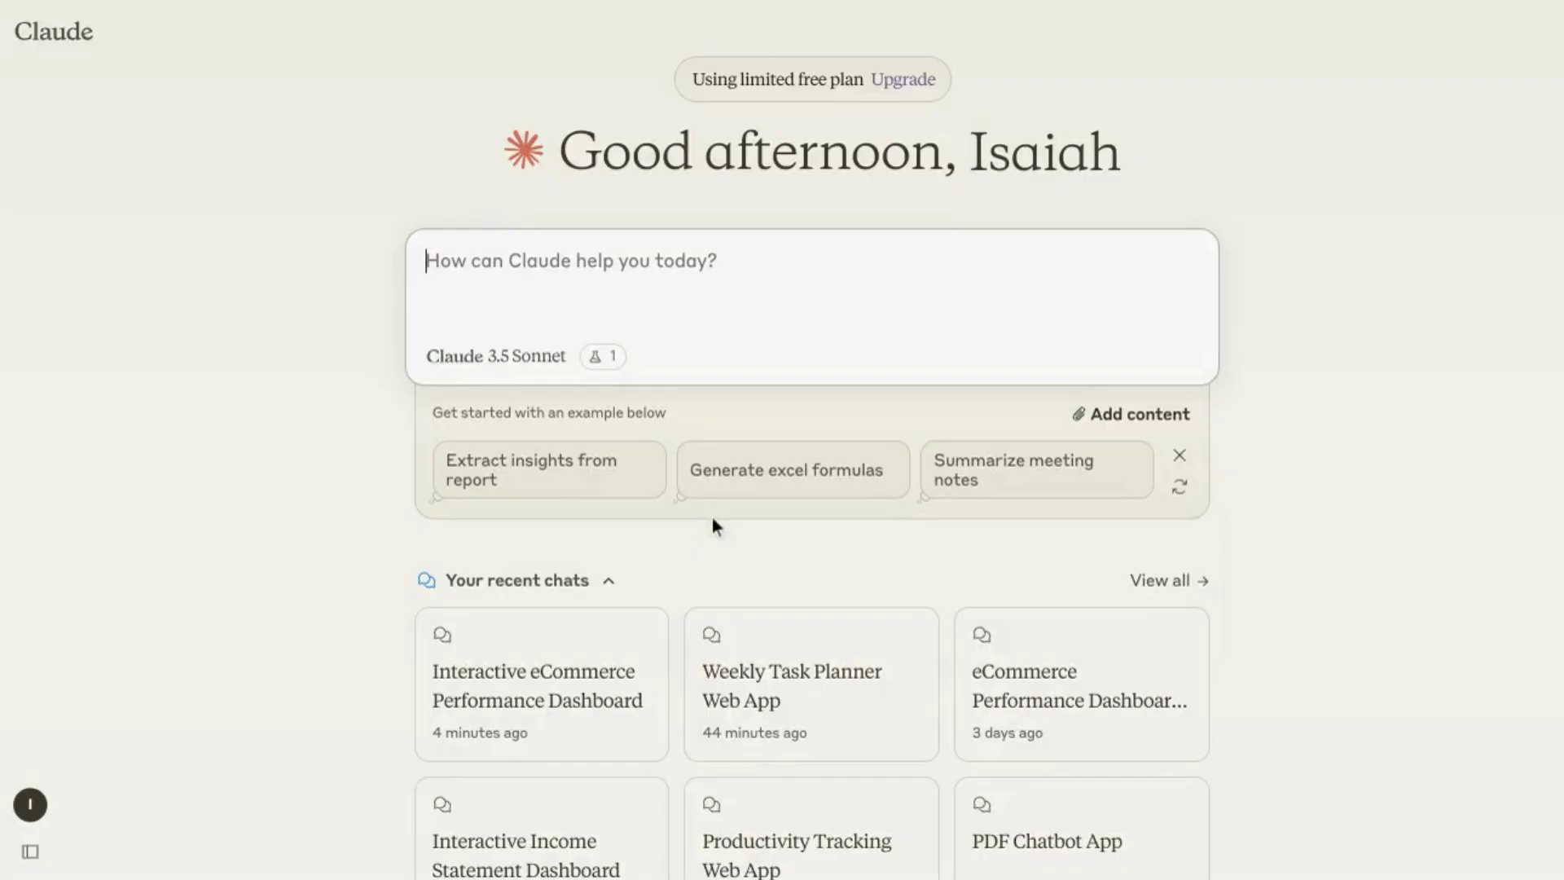
type("Bu")
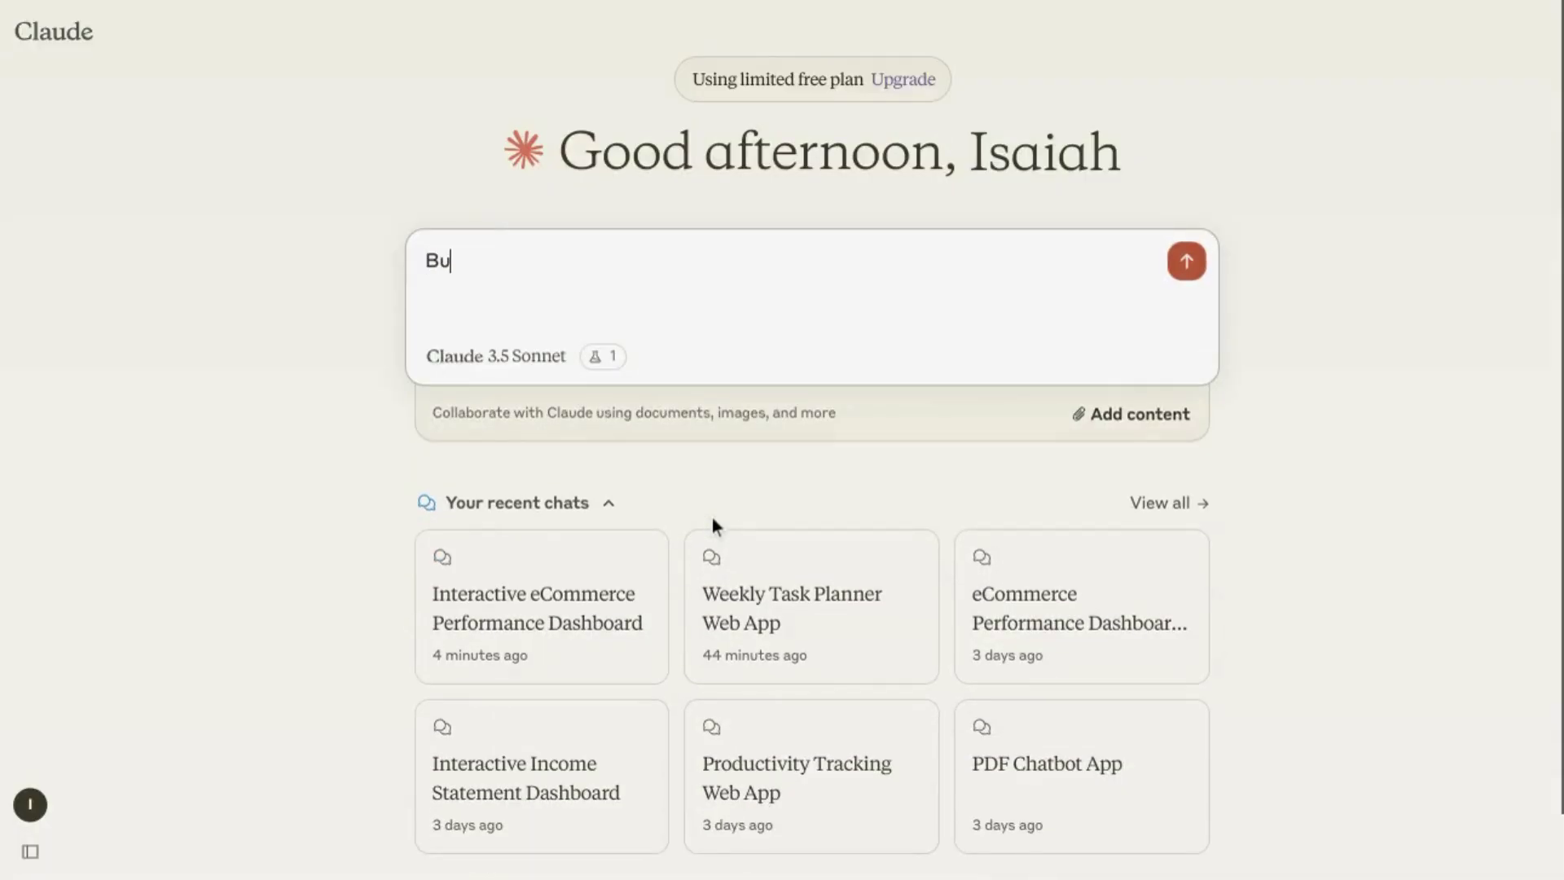
type("ild")
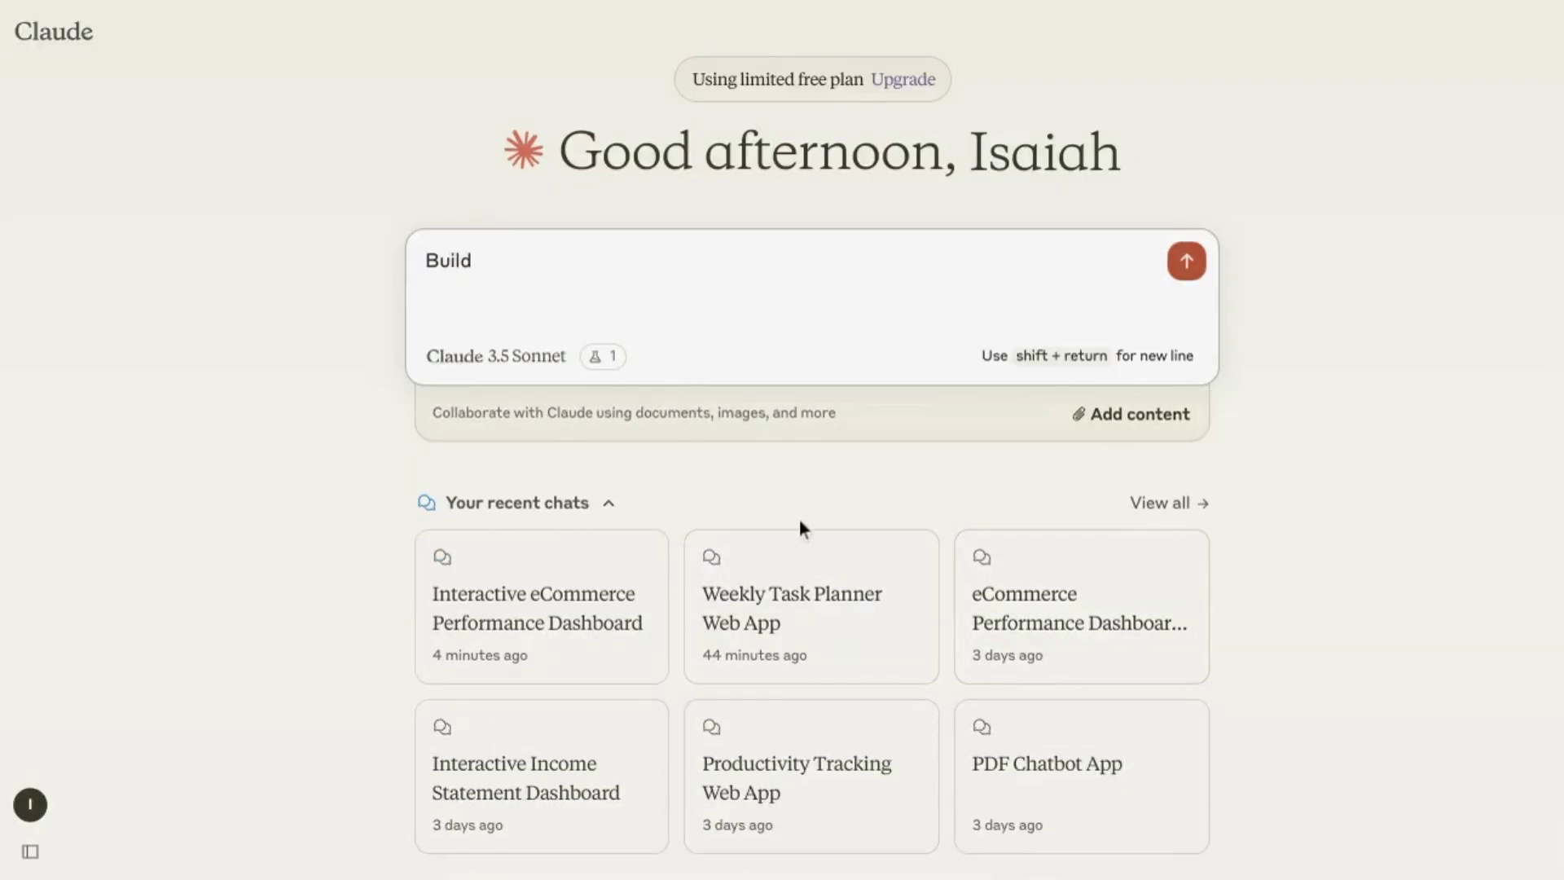
left_click(626, 607)
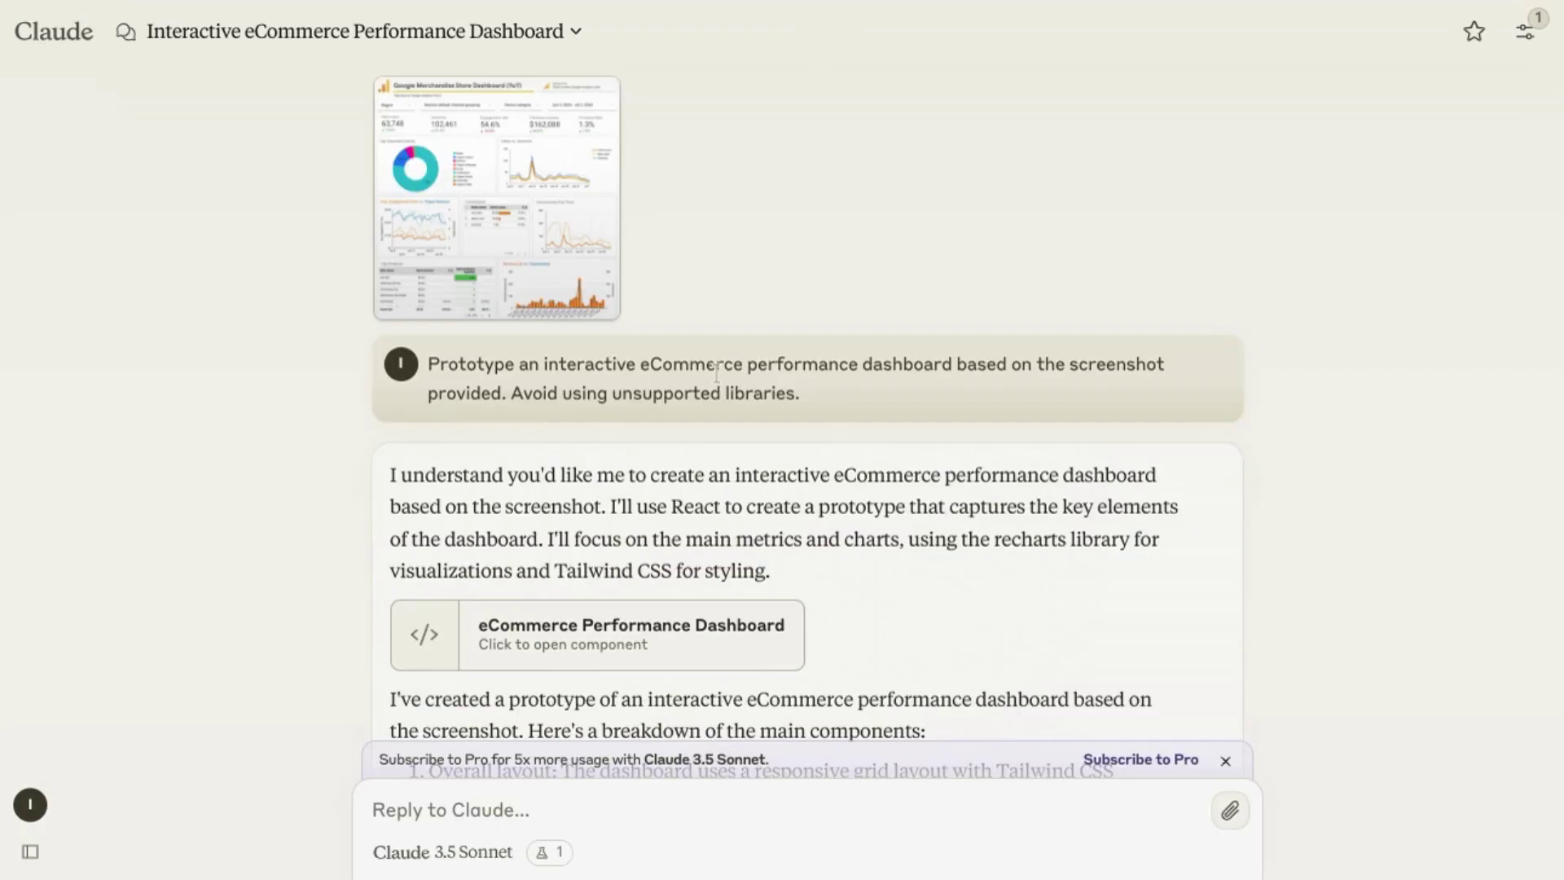
left_click(542, 246)
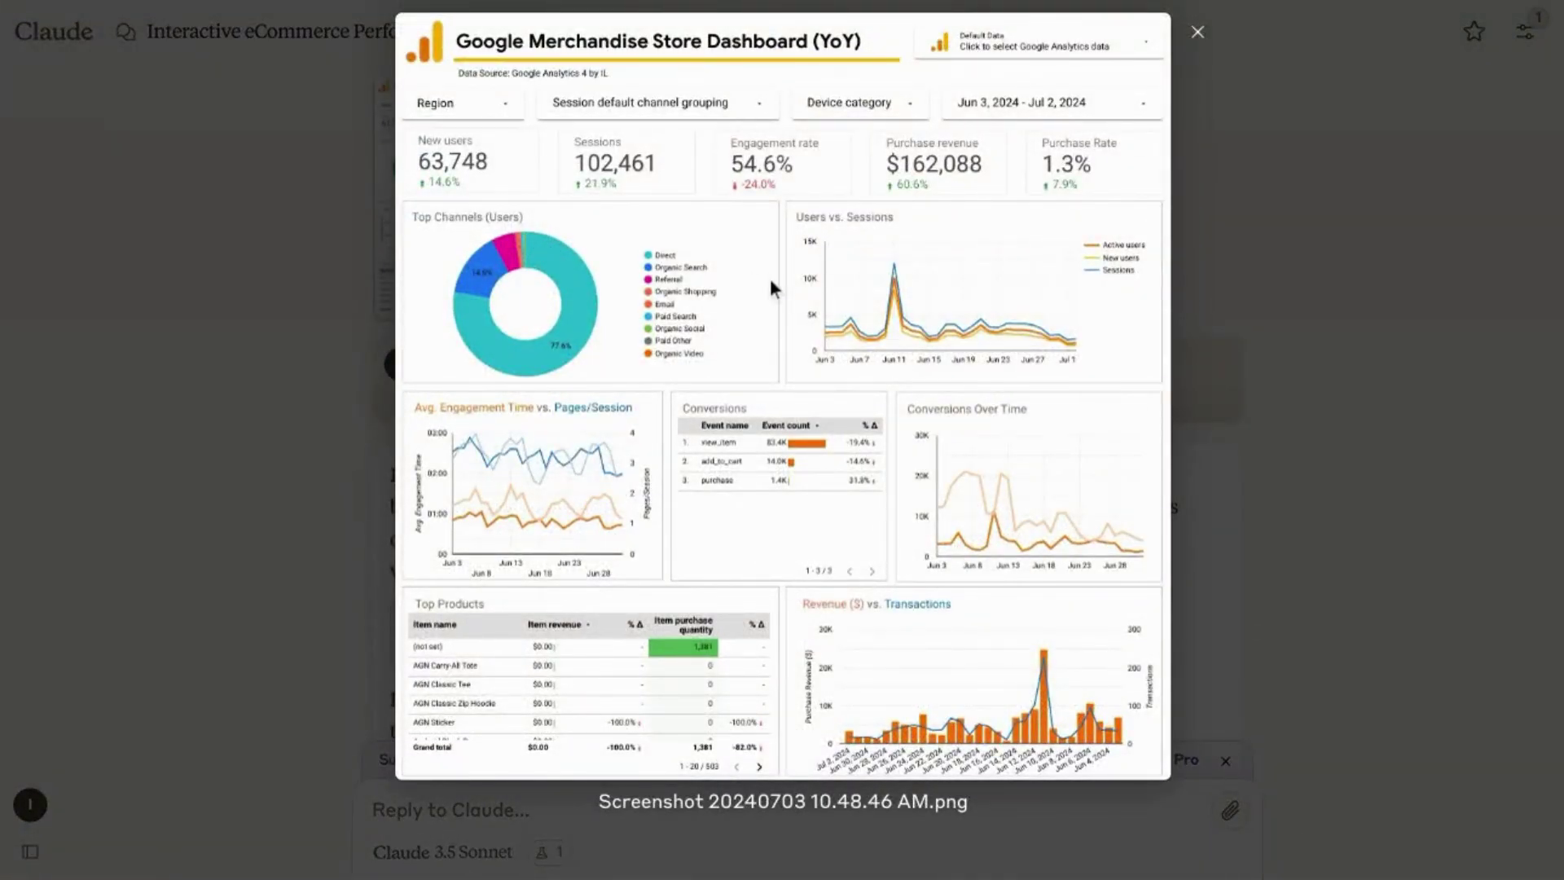
left_click(1196, 44)
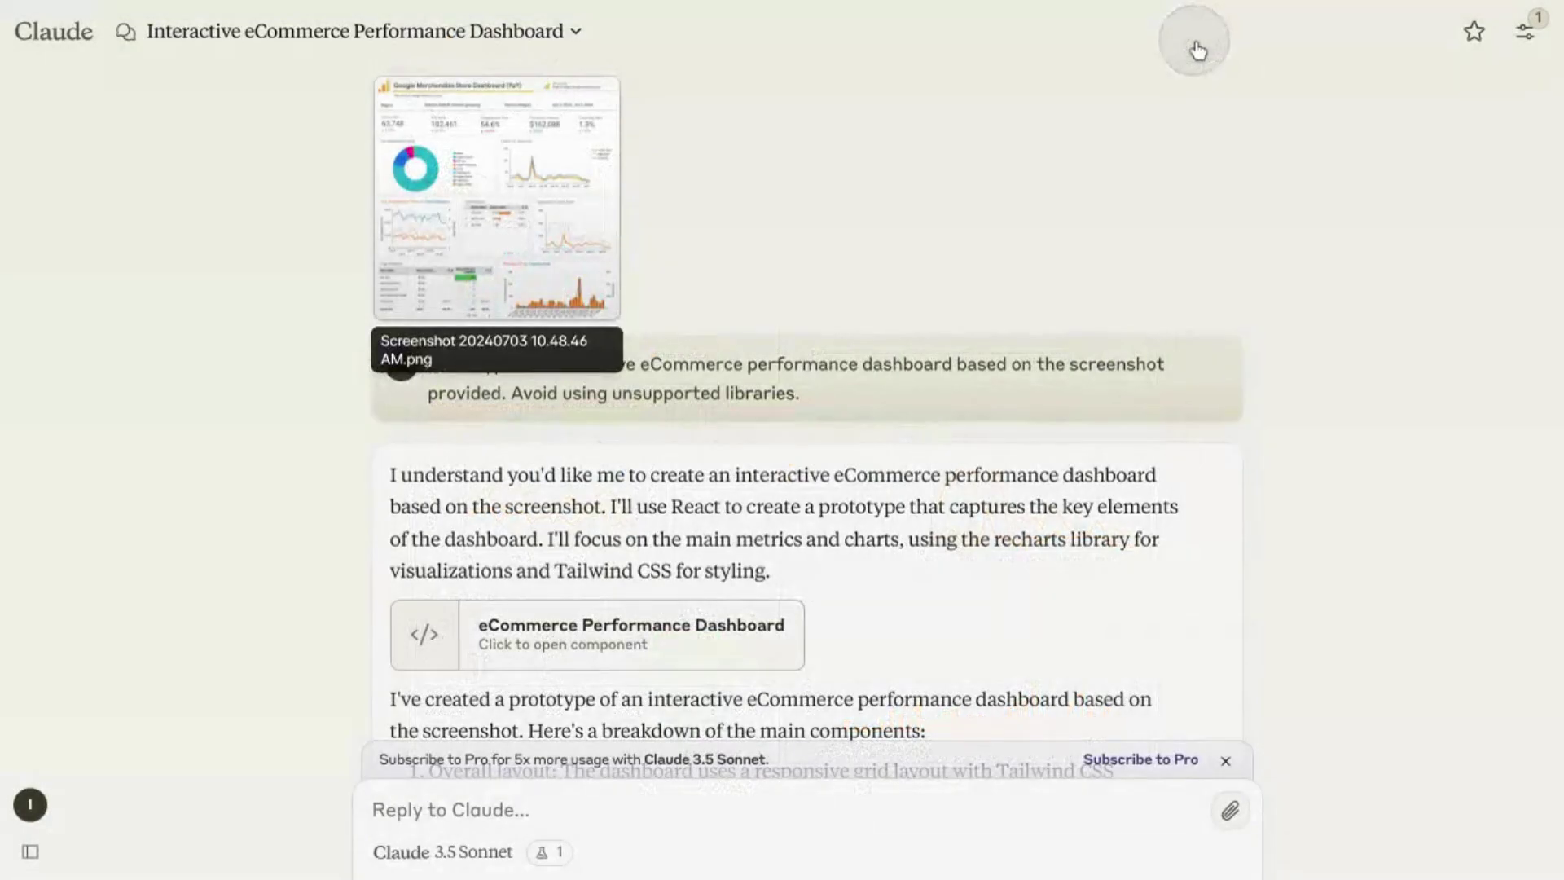
Send the profitability calculator prompt in a new chat.
triple_click(574, 389)
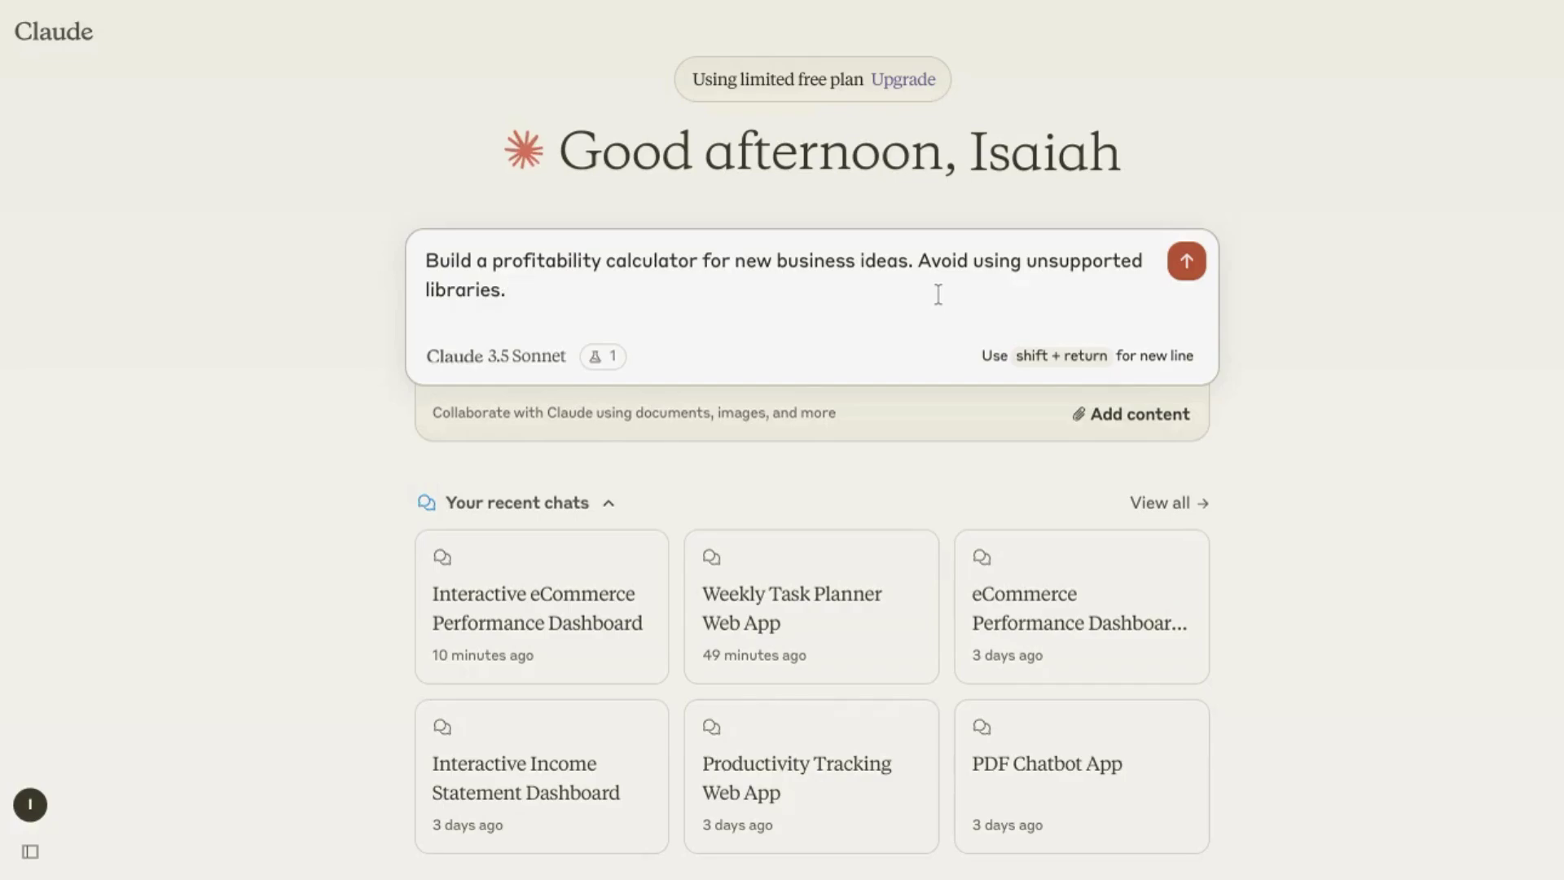
key("Return")
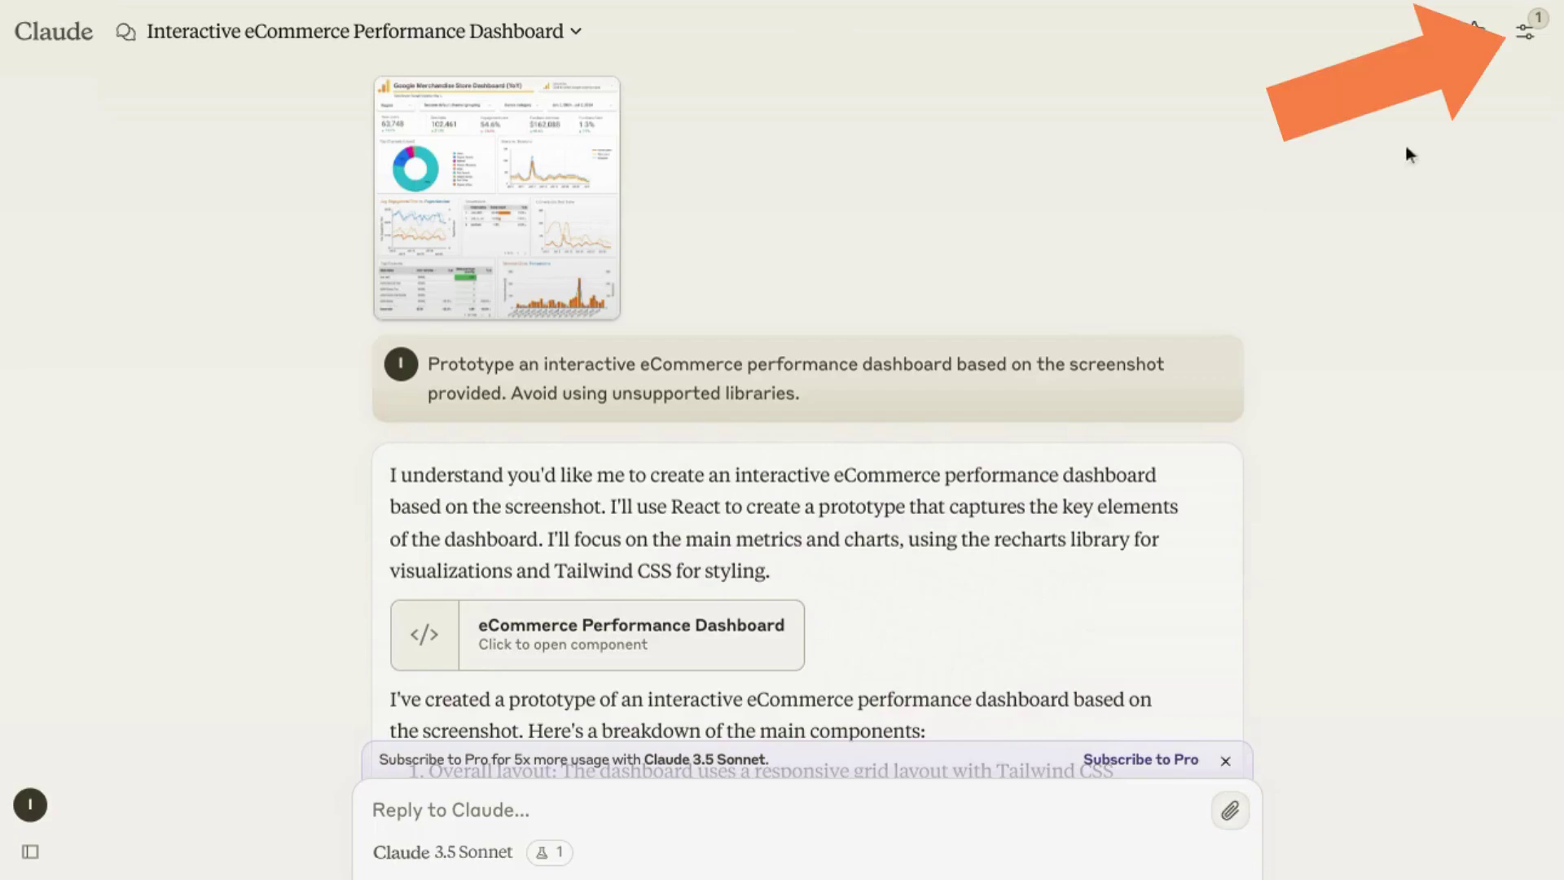
Show the eCommerce Performance Dashboard artifact in Preview beside the chat.
left_click(1527, 40)
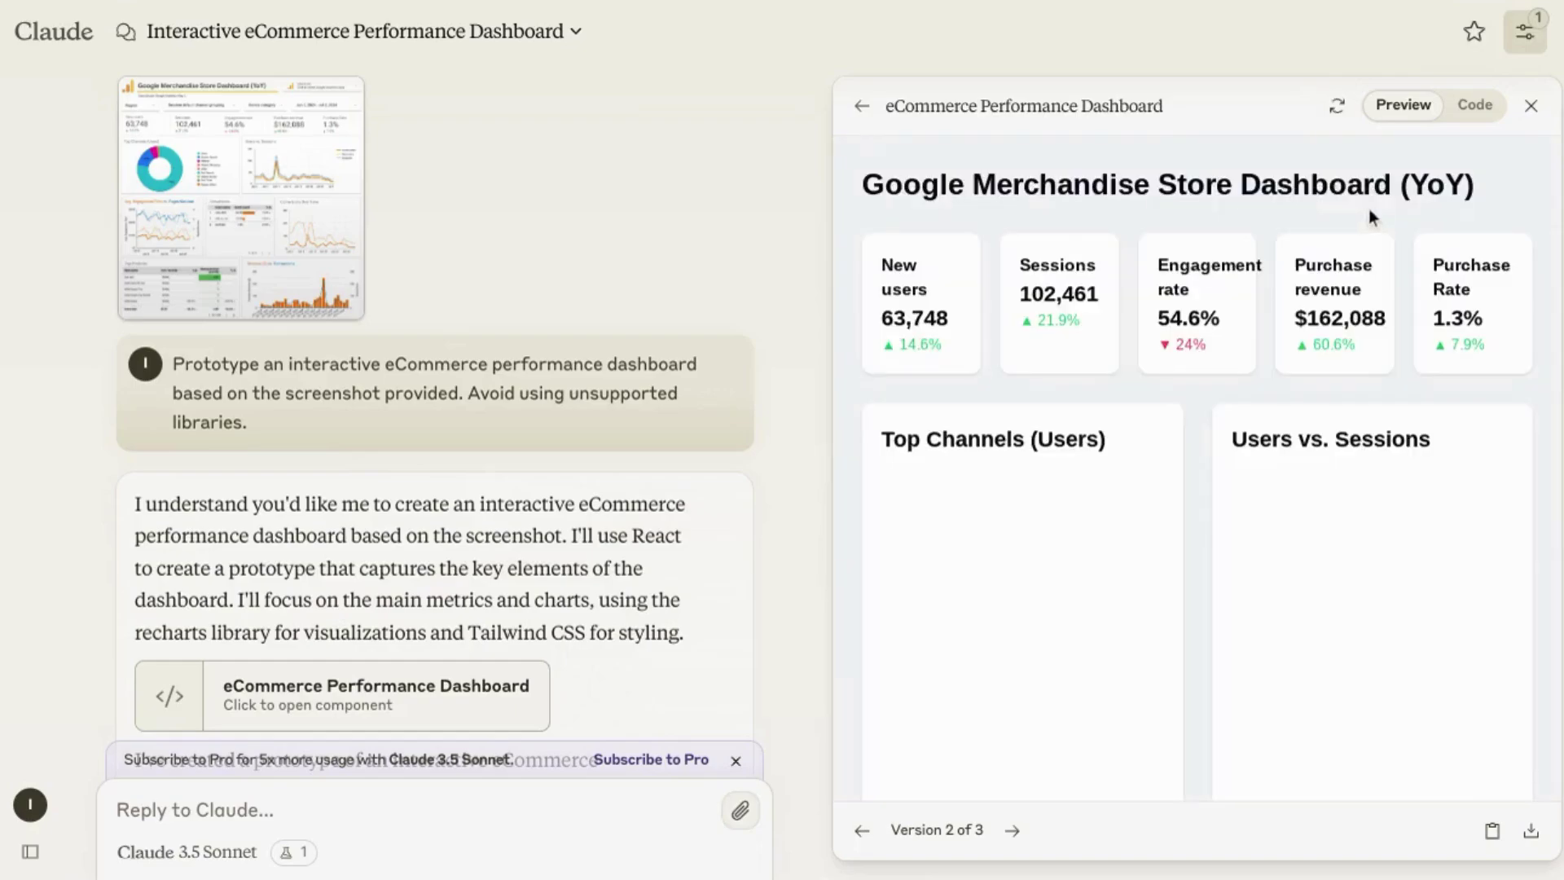
left_click(1474, 105)
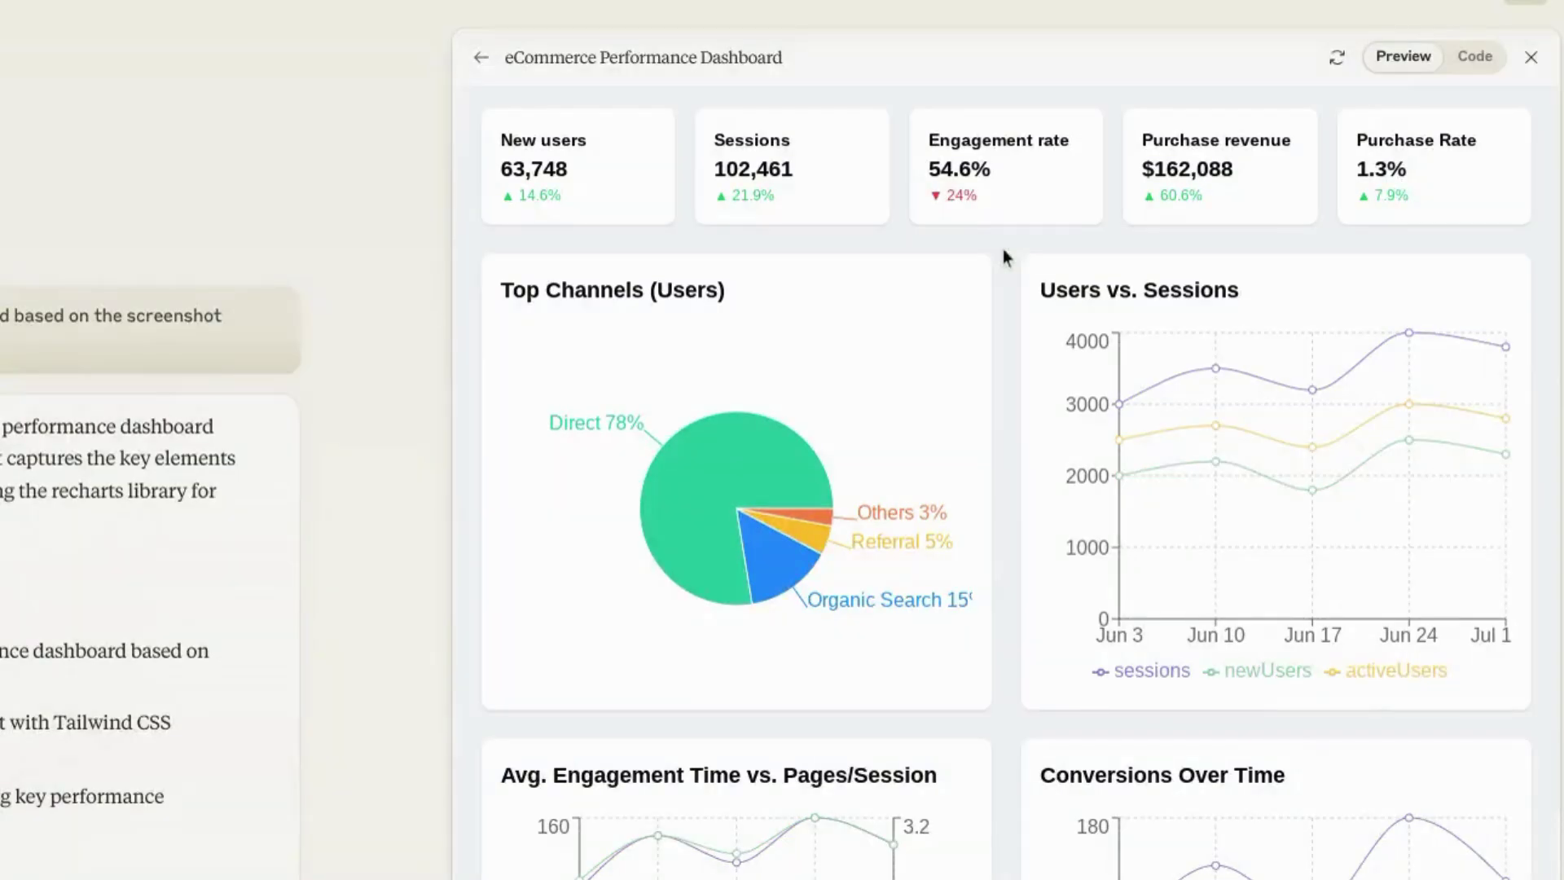
scroll(1004, 248, "down", 2)
scroll(1003, 248, "down", 1)
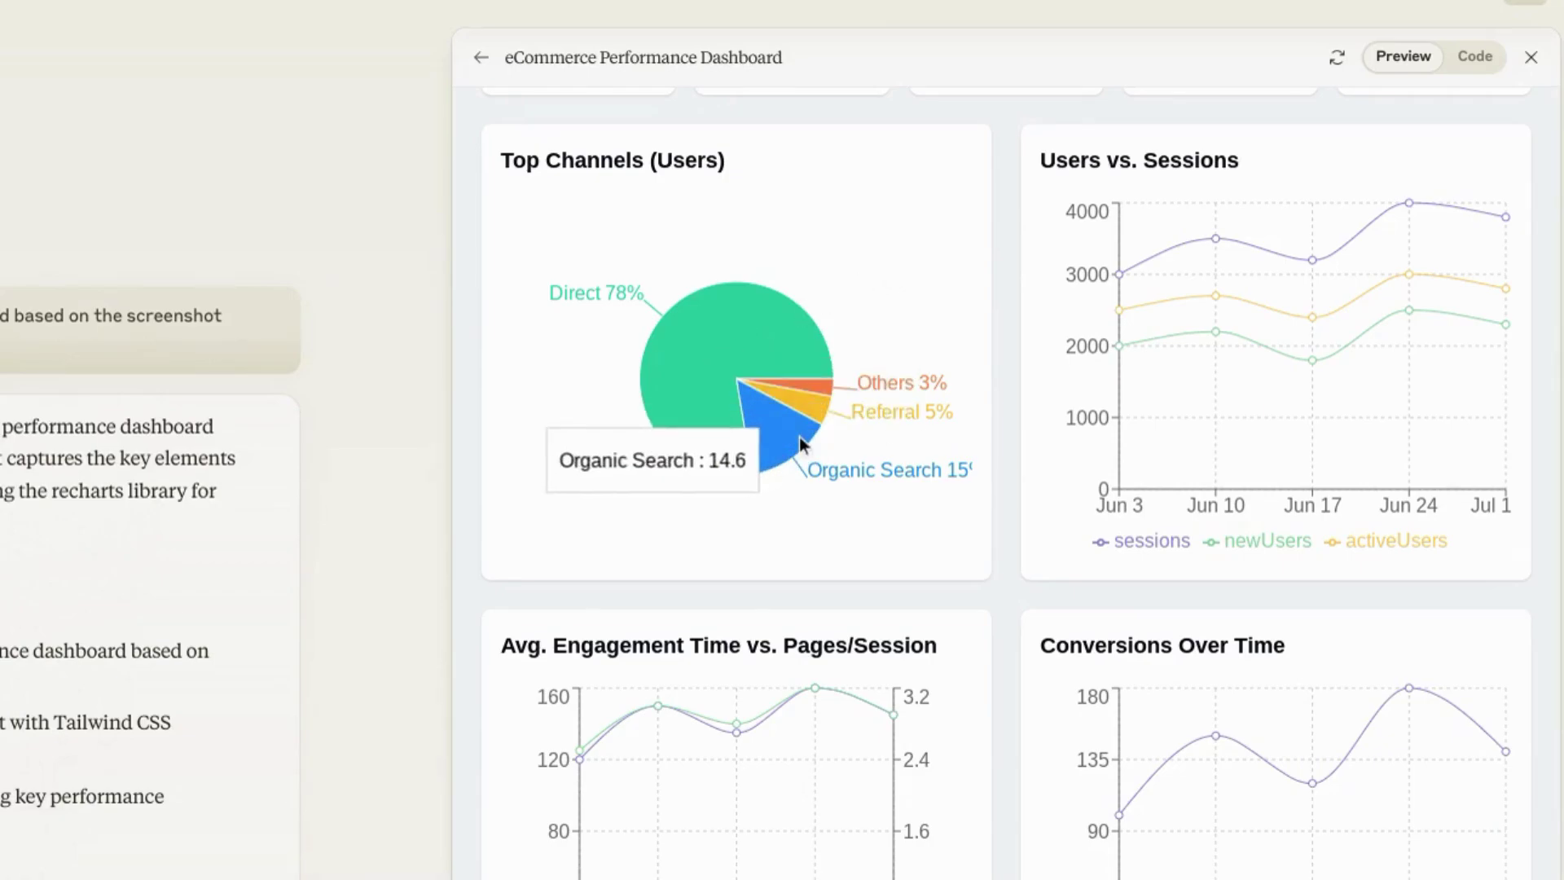
mouse_move(1432, 320)
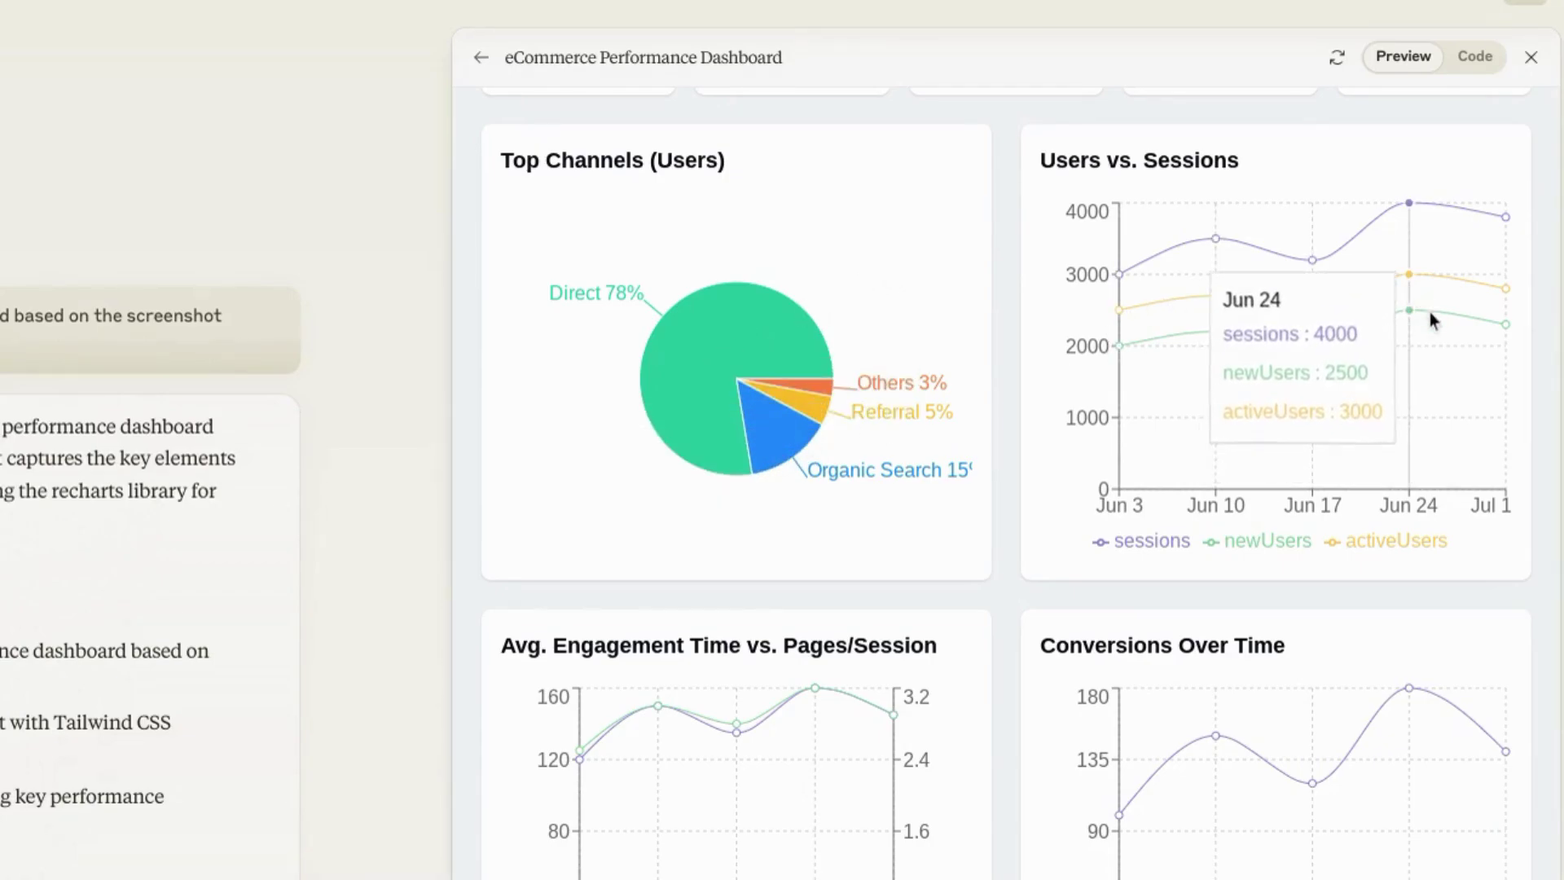
scroll(1430, 320, "down", 4)
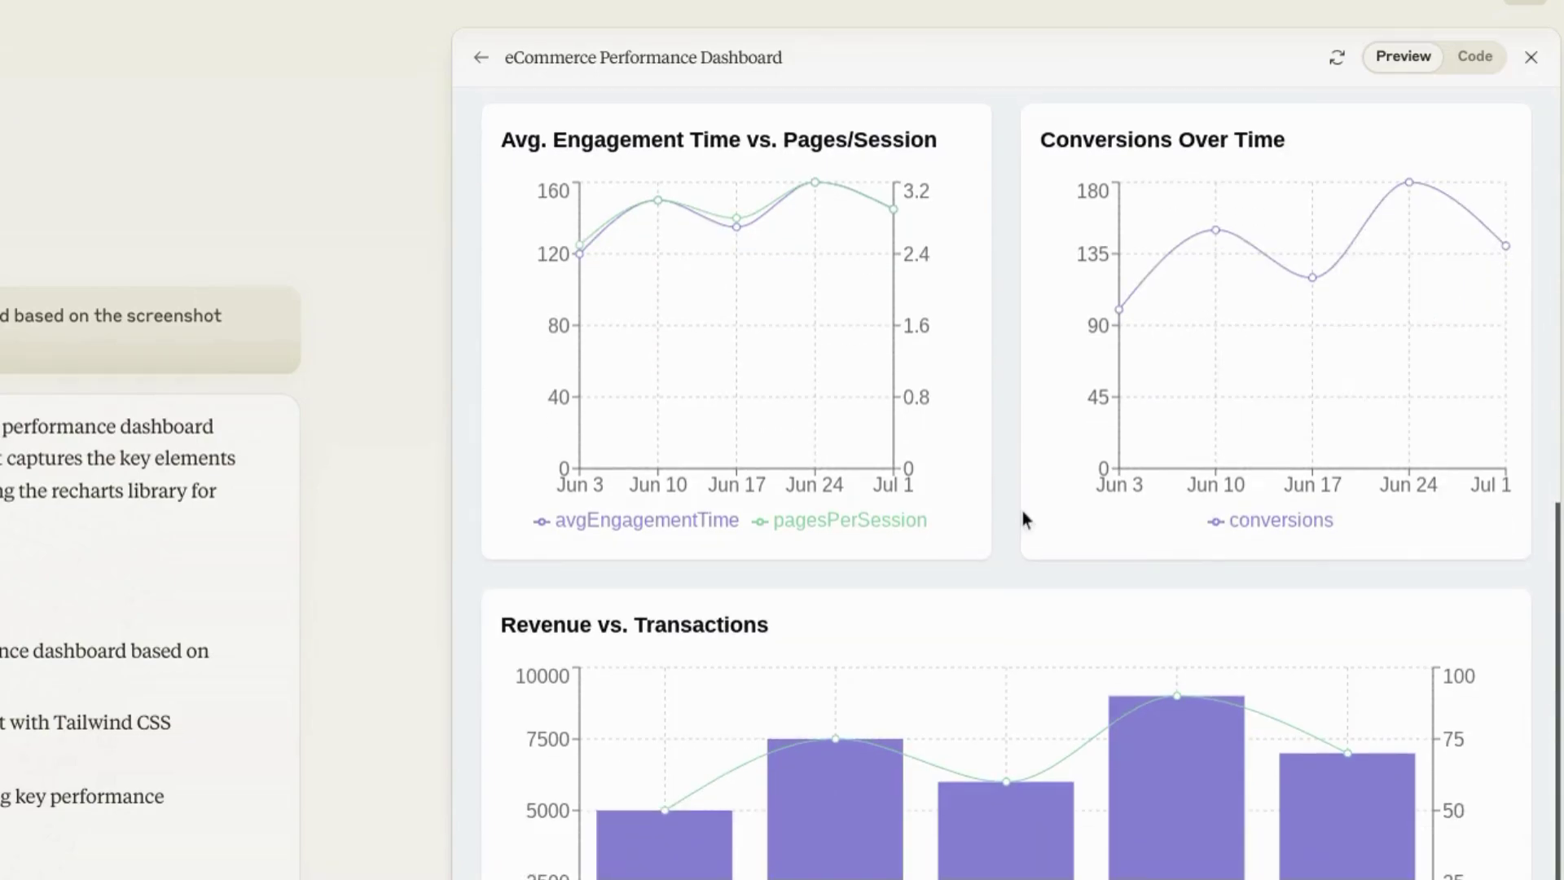
mouse_move(835, 782)
scroll(926, 294, "up", 1)
scroll(926, 295, "down", 1)
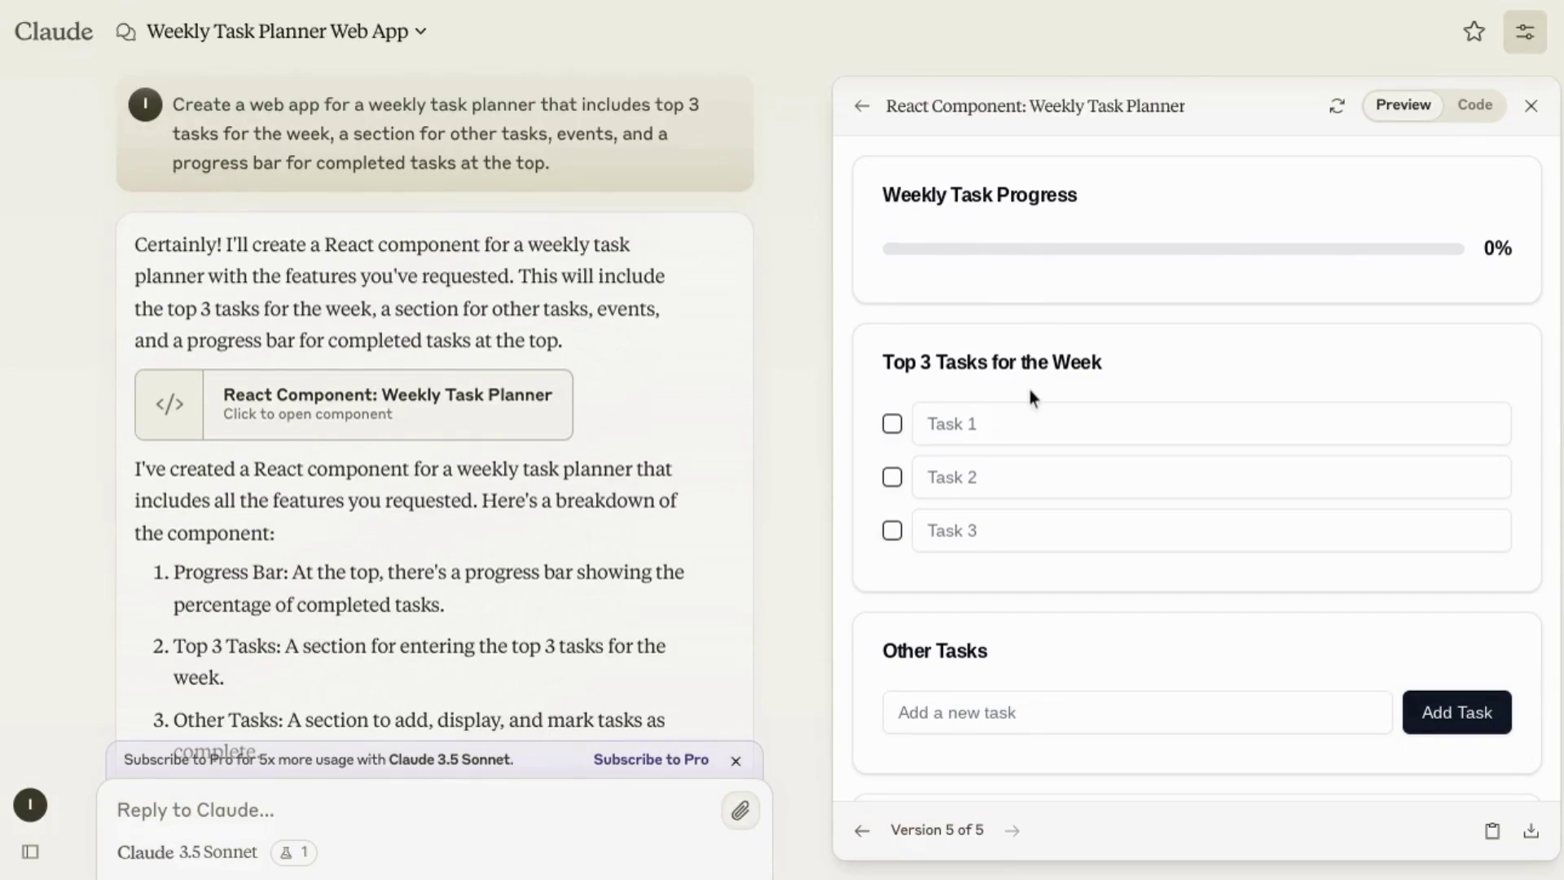
scroll(1031, 391, "down", 1)
scroll(1031, 390, "down", 2)
scroll(1031, 390, "down", 1)
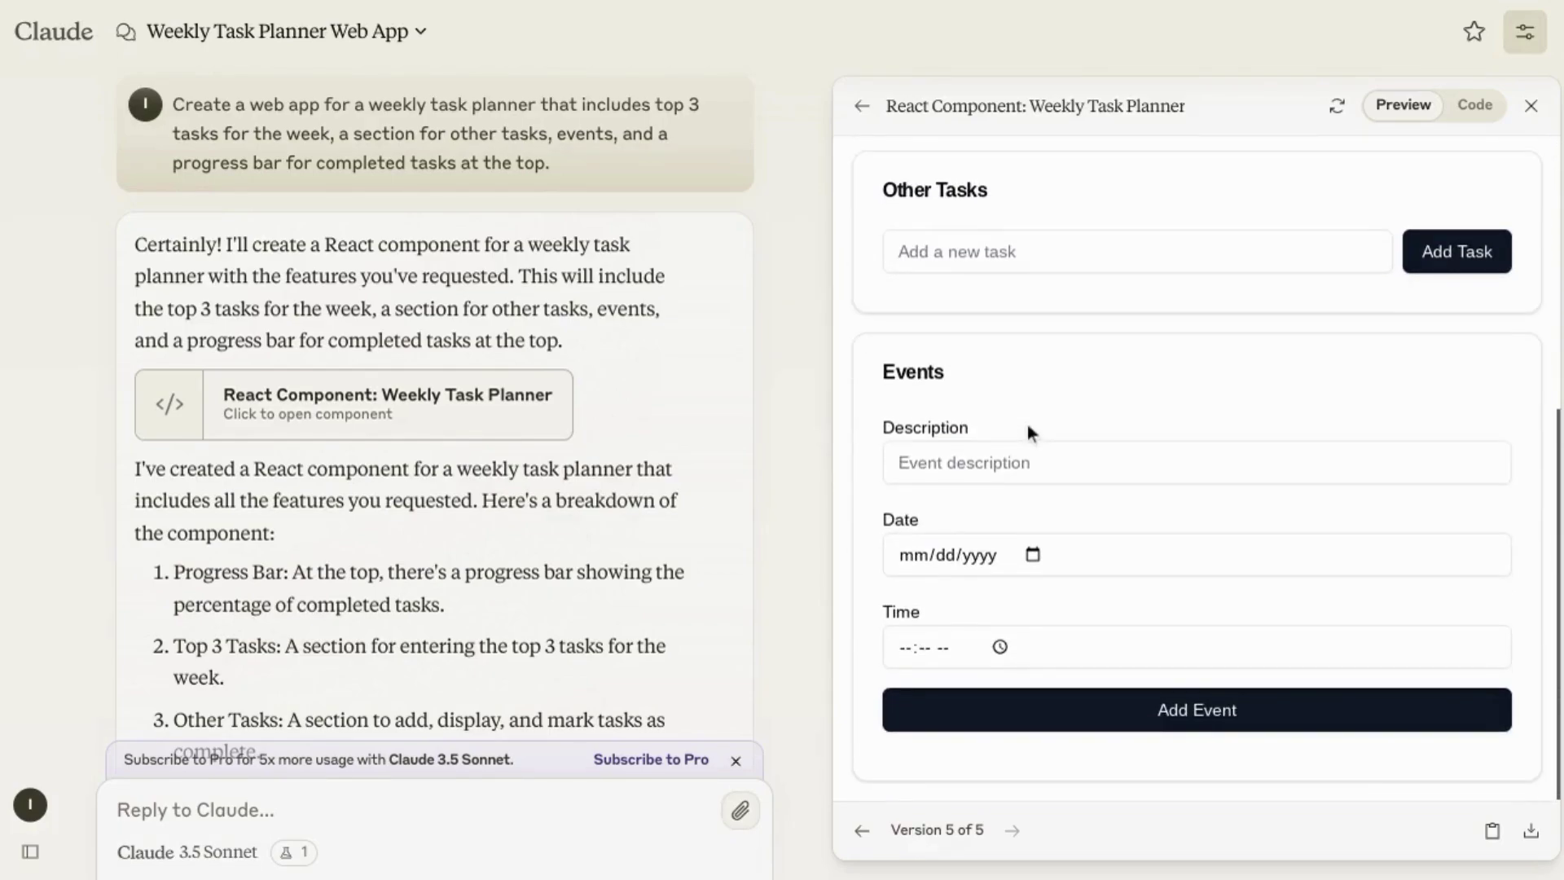
scroll(1029, 425, "up", 1)
scroll(1014, 428, "up", 3)
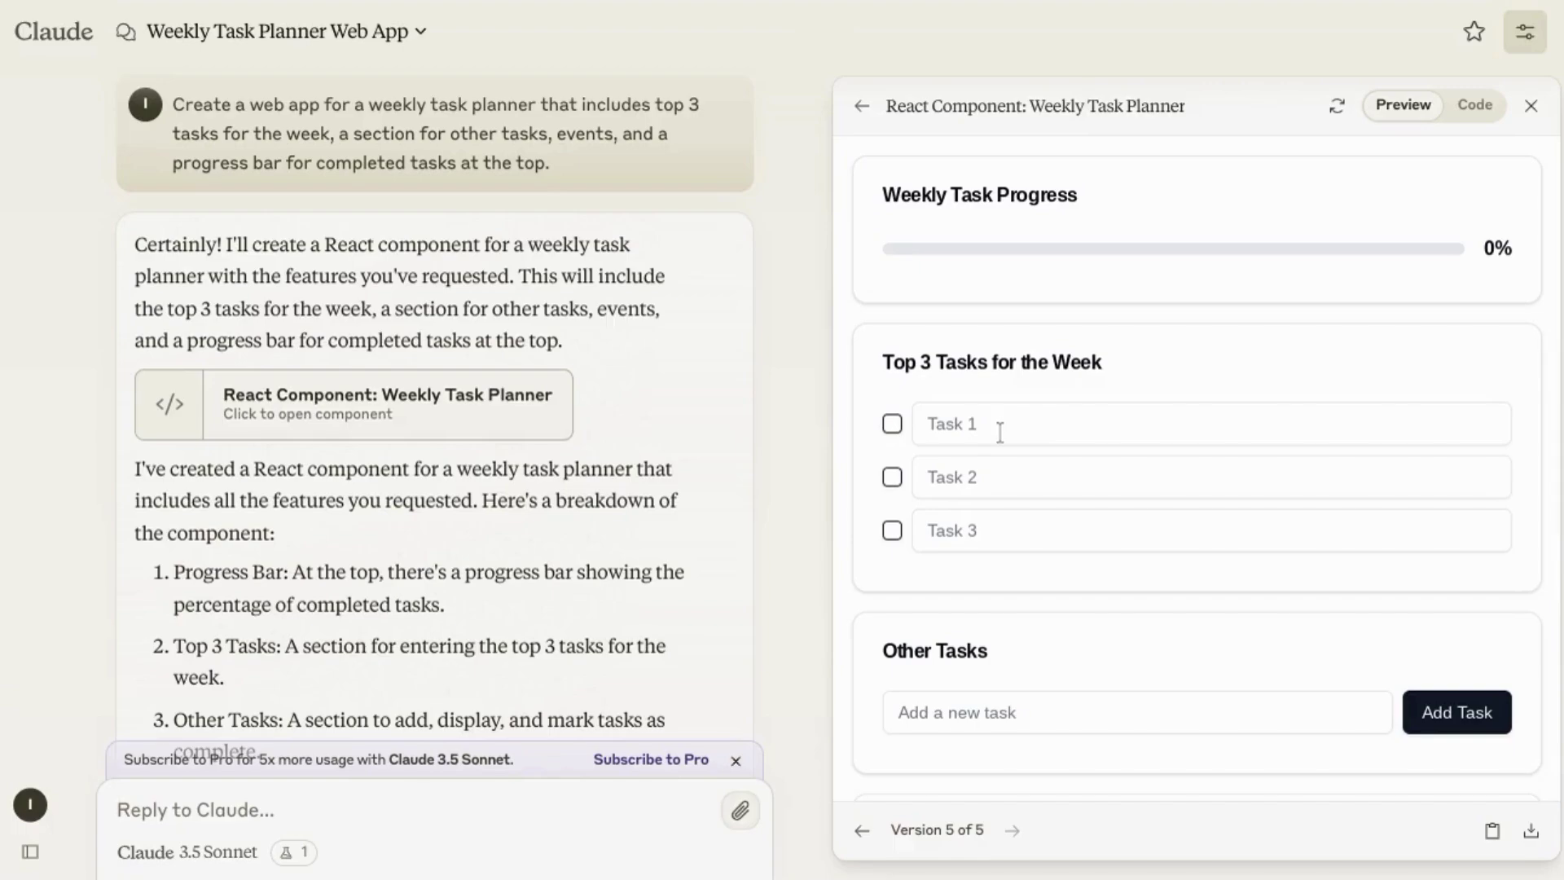
Name Task 1 'Demo for Claude AI' and check all three top tasks complete.
left_click(1001, 428)
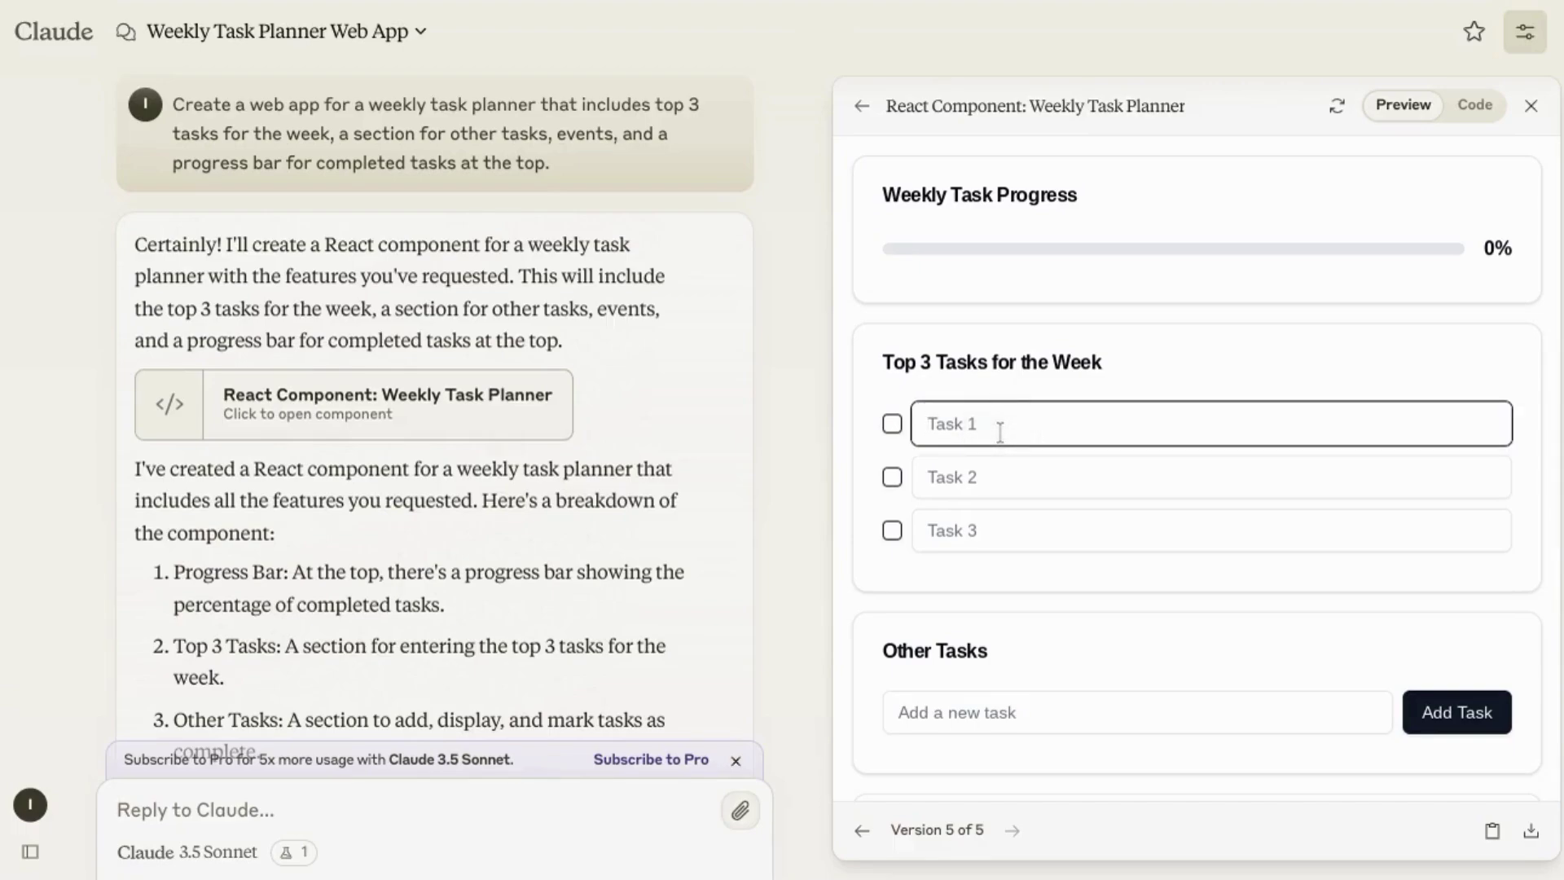
type("Demo fo")
type("r Claude AI")
left_click(892, 425)
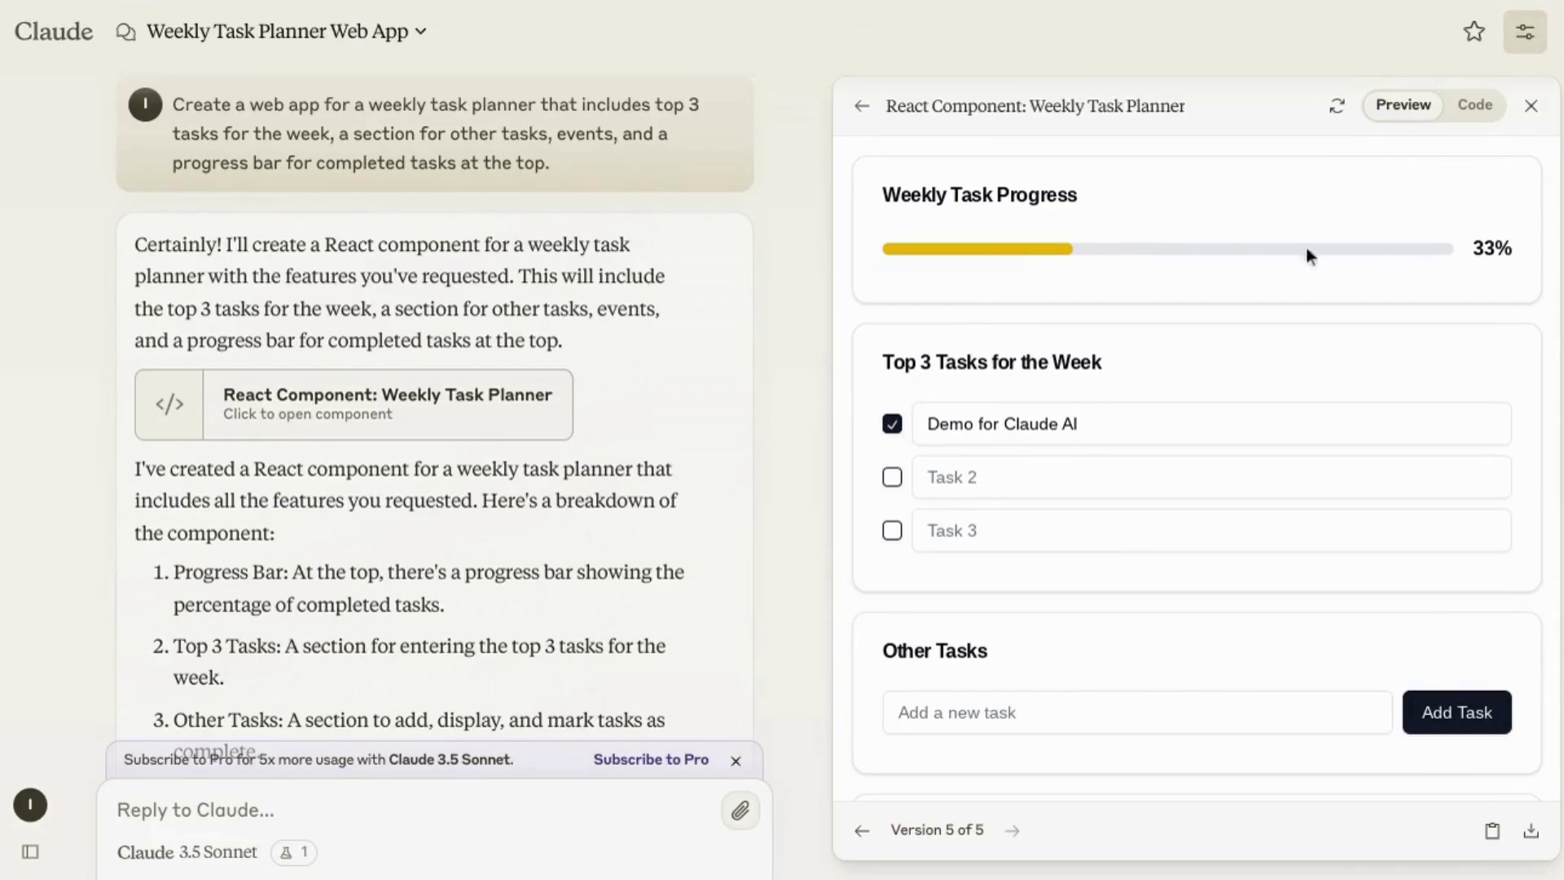
left_click(892, 478)
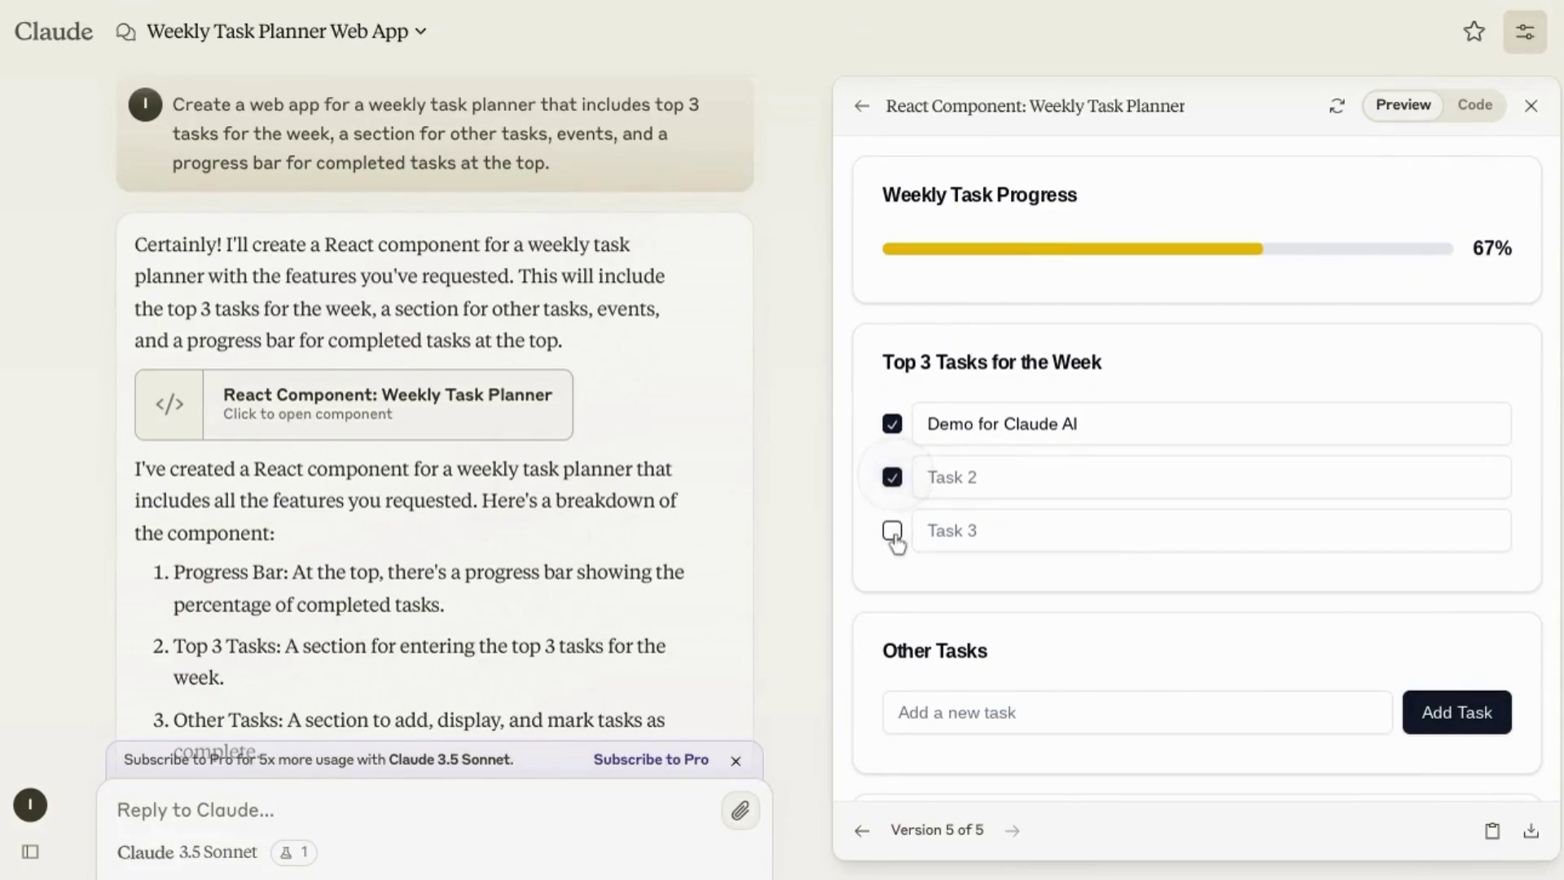
left_click(892, 531)
Add 'Training meeting prep' to the Other Tasks list.
left_click(966, 712)
scroll(965, 424, "down", 2)
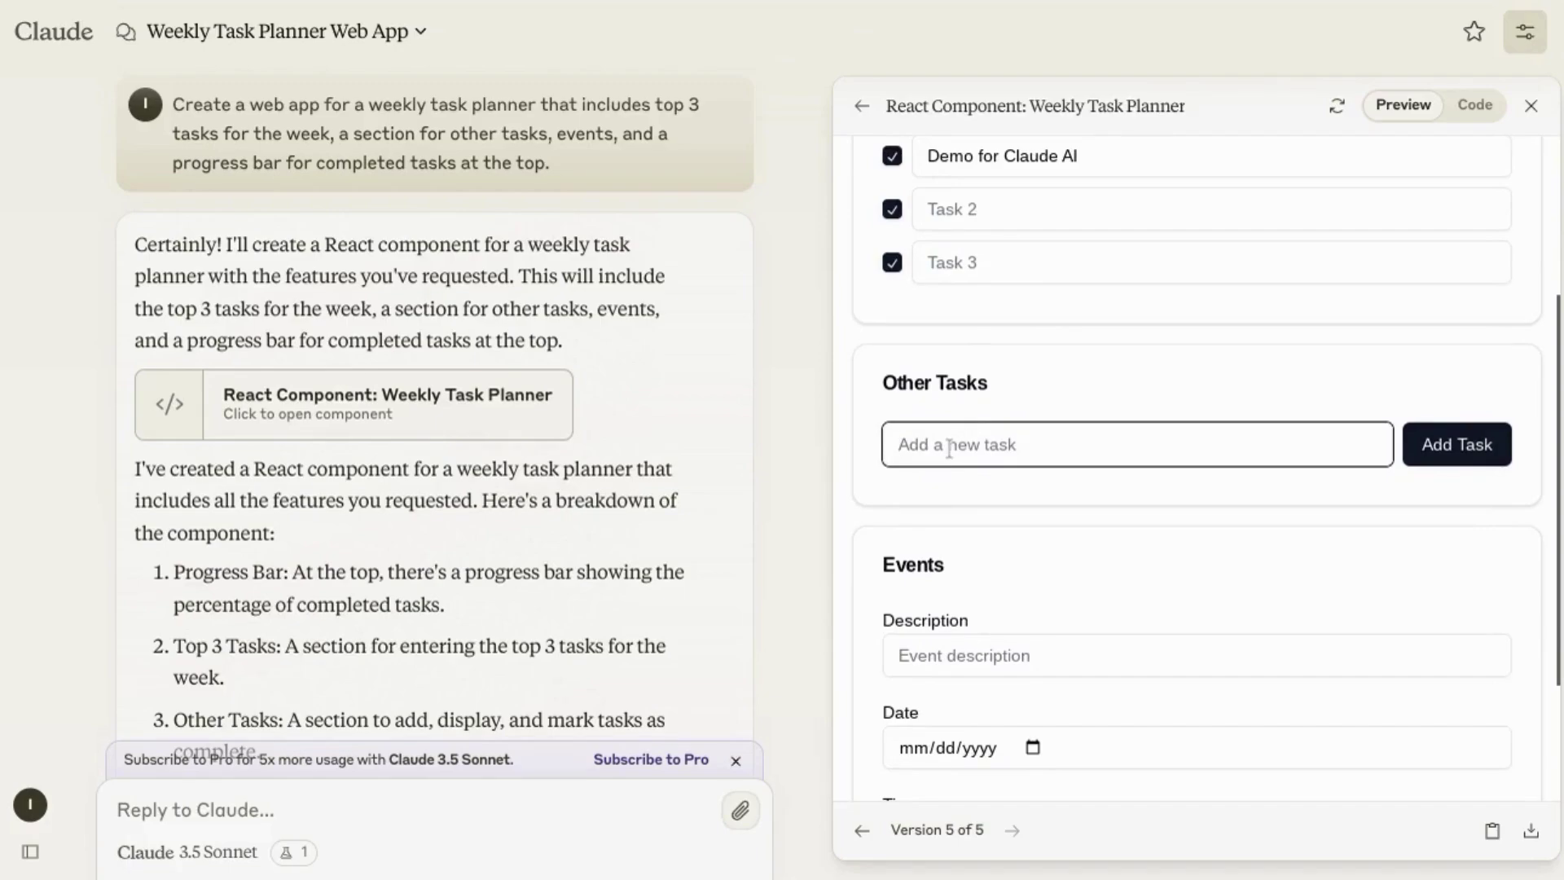
type("Training meeting prep")
left_click(1443, 445)
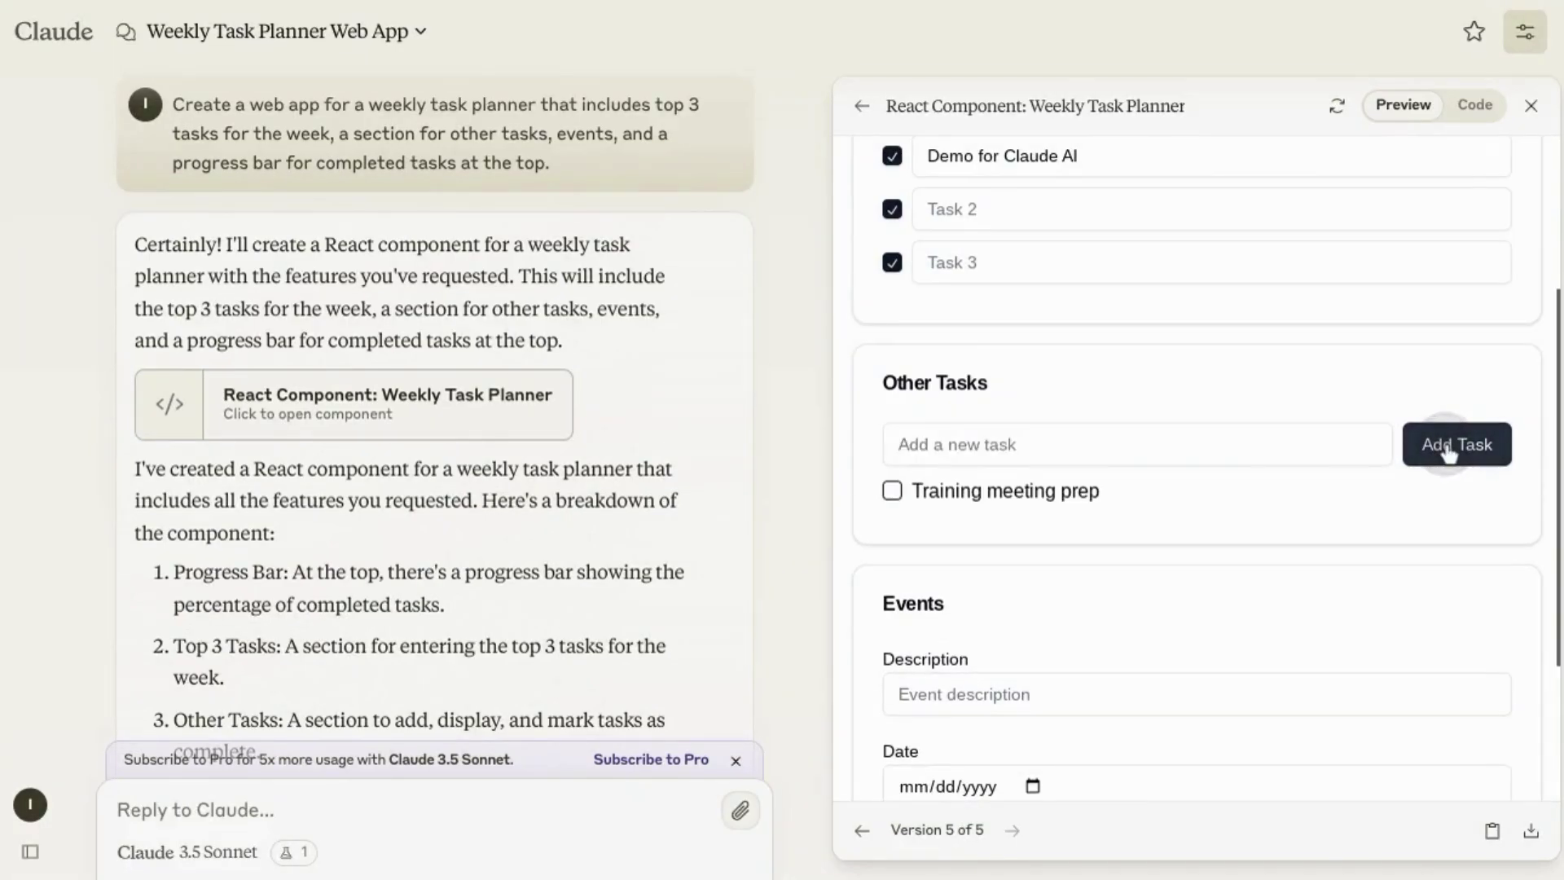
scroll(1125, 454, "down", 1)
scroll(1126, 453, "down", 3)
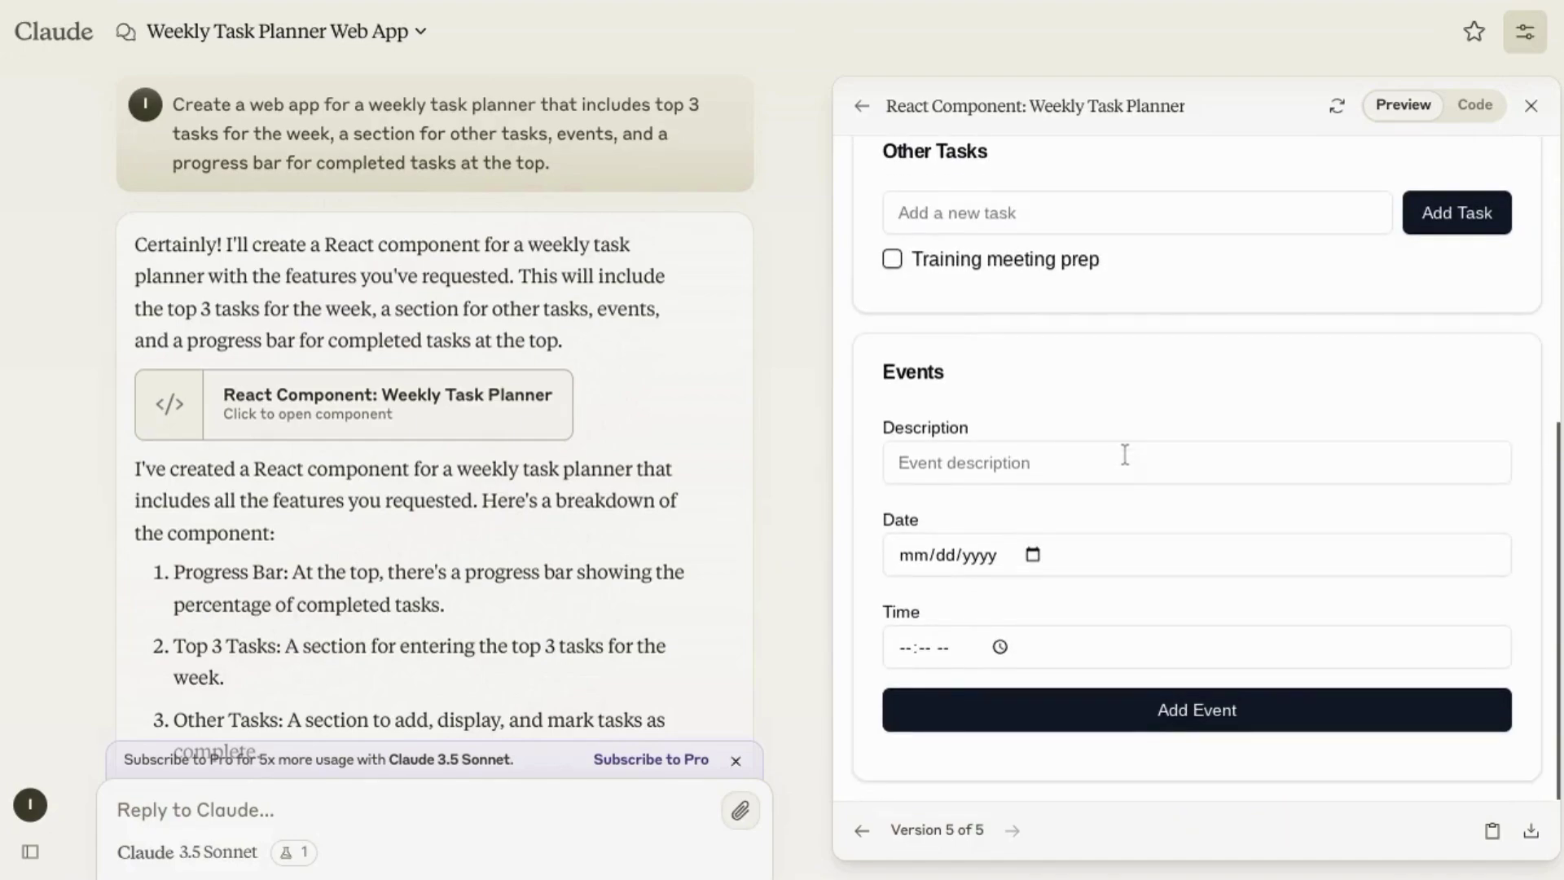
Add the Euro & Copa America Watch Party event on 2024-07-06 at 05:00 PM.
left_click(1058, 466)
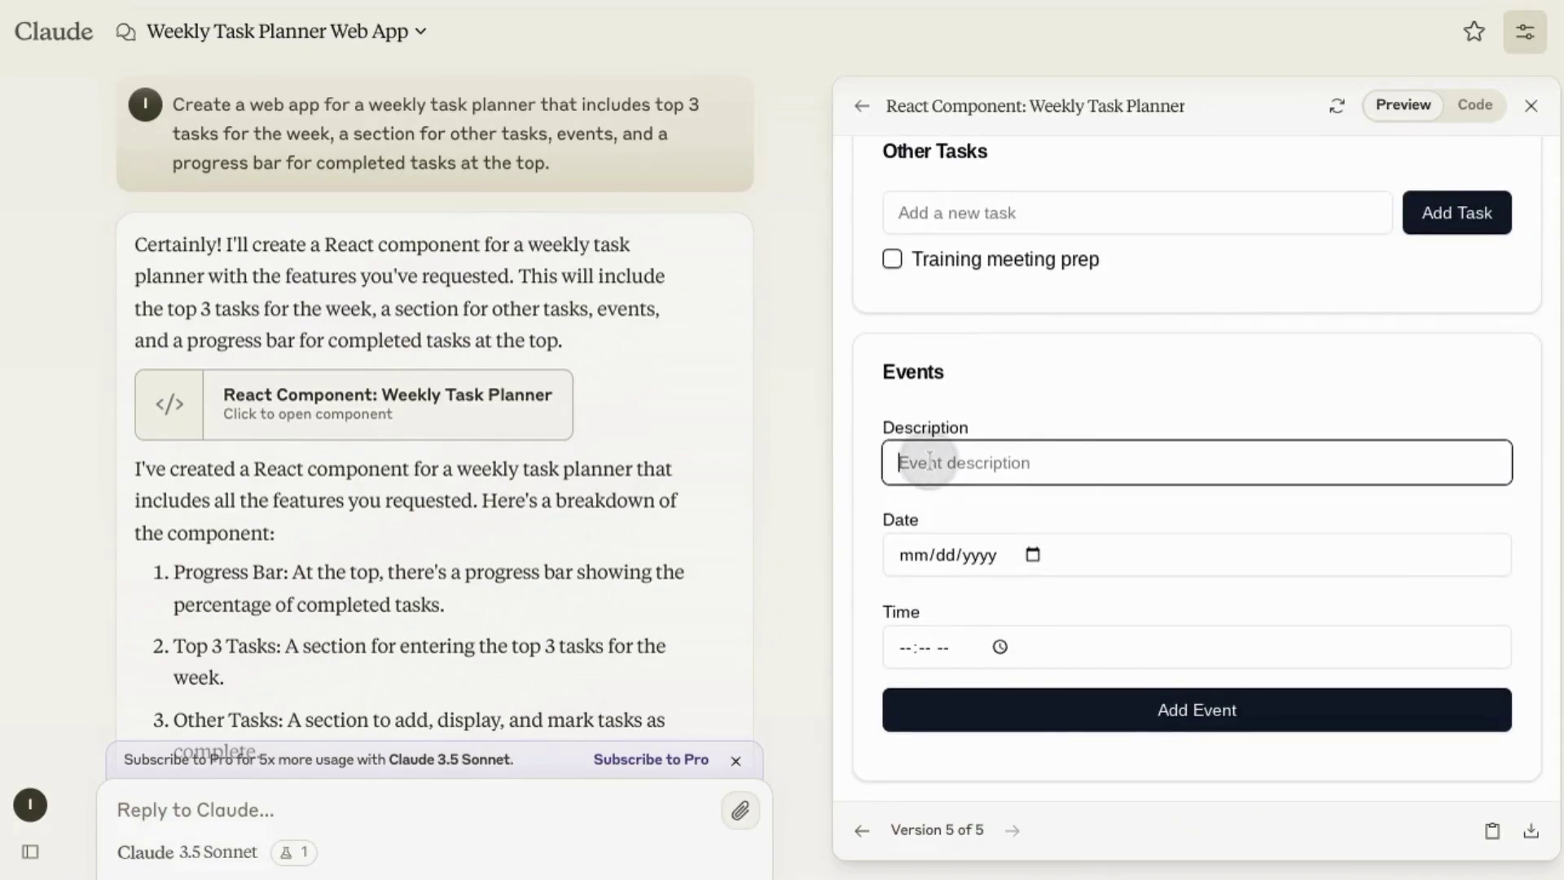
type("Euro & Copa America Watch Party")
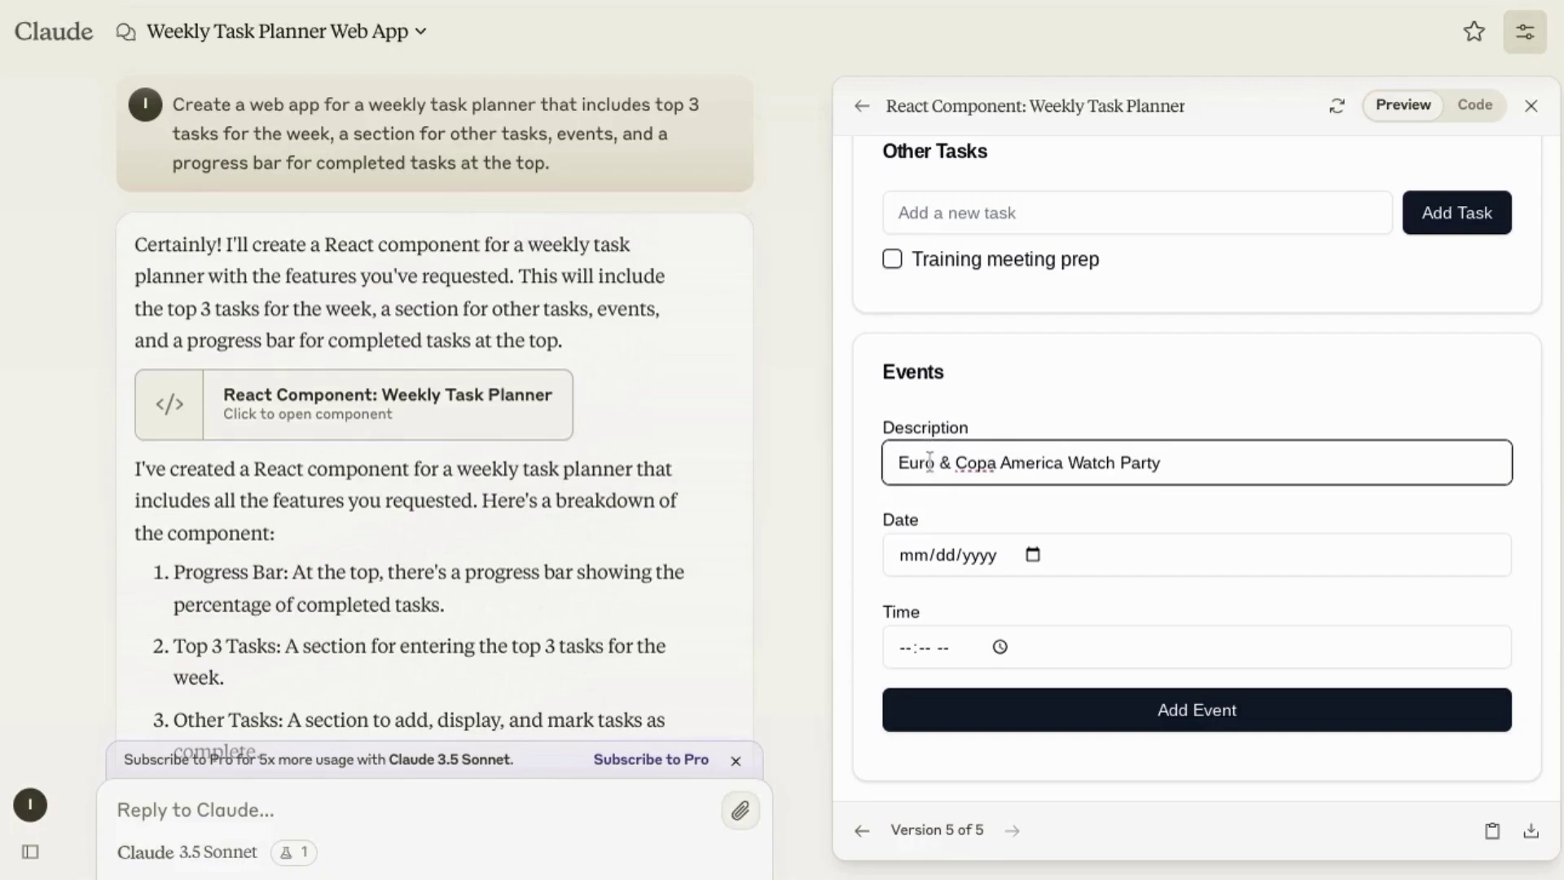
left_click(1029, 558)
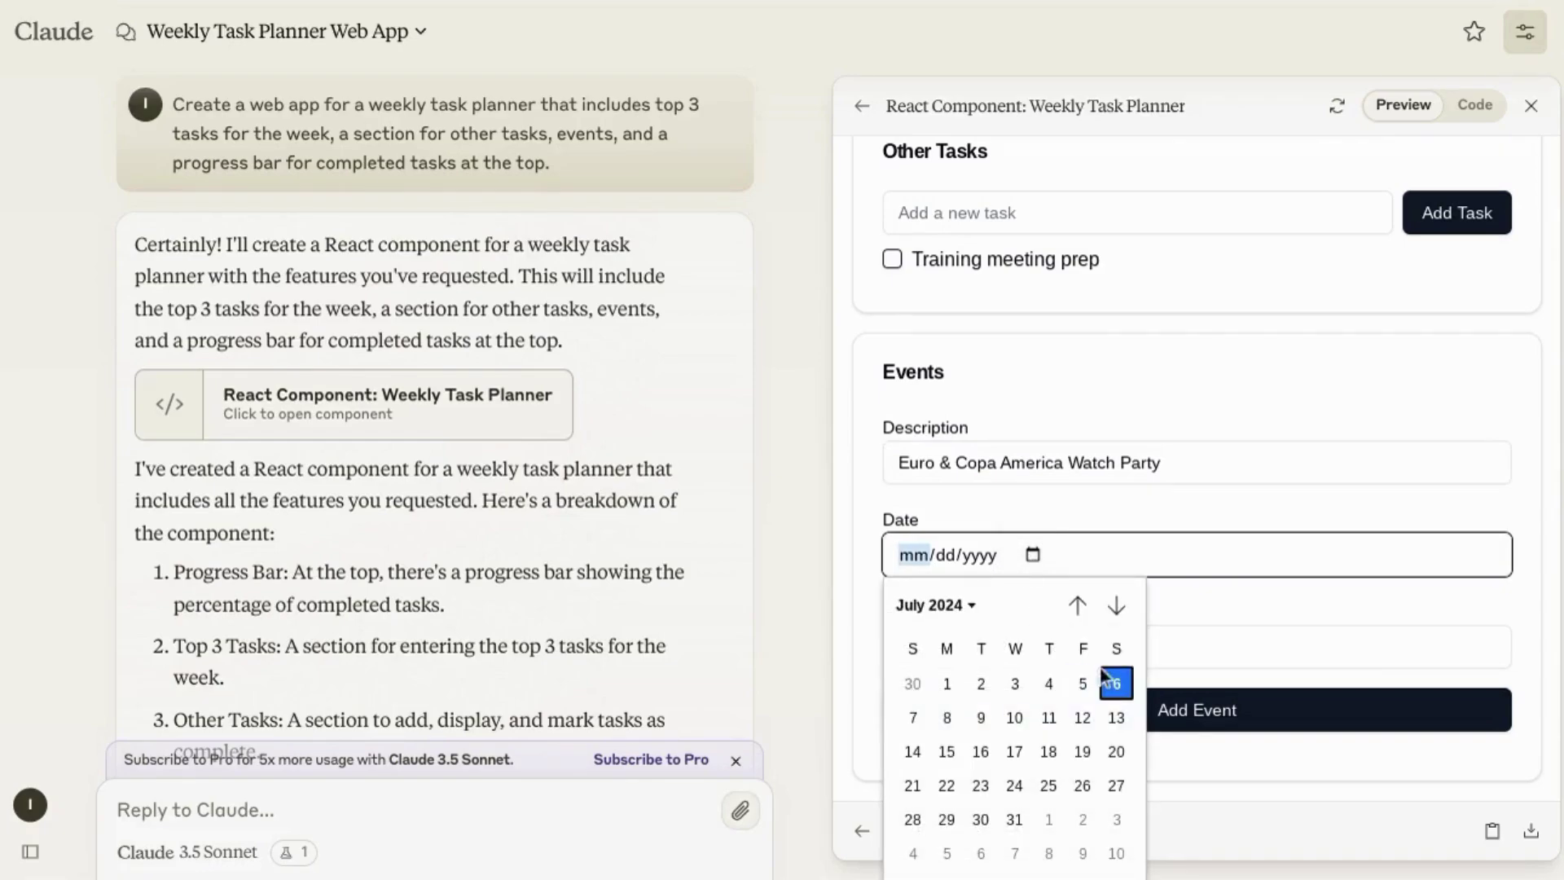
left_click(1112, 682)
left_click(904, 647)
left_click(1002, 647)
type("0500p")
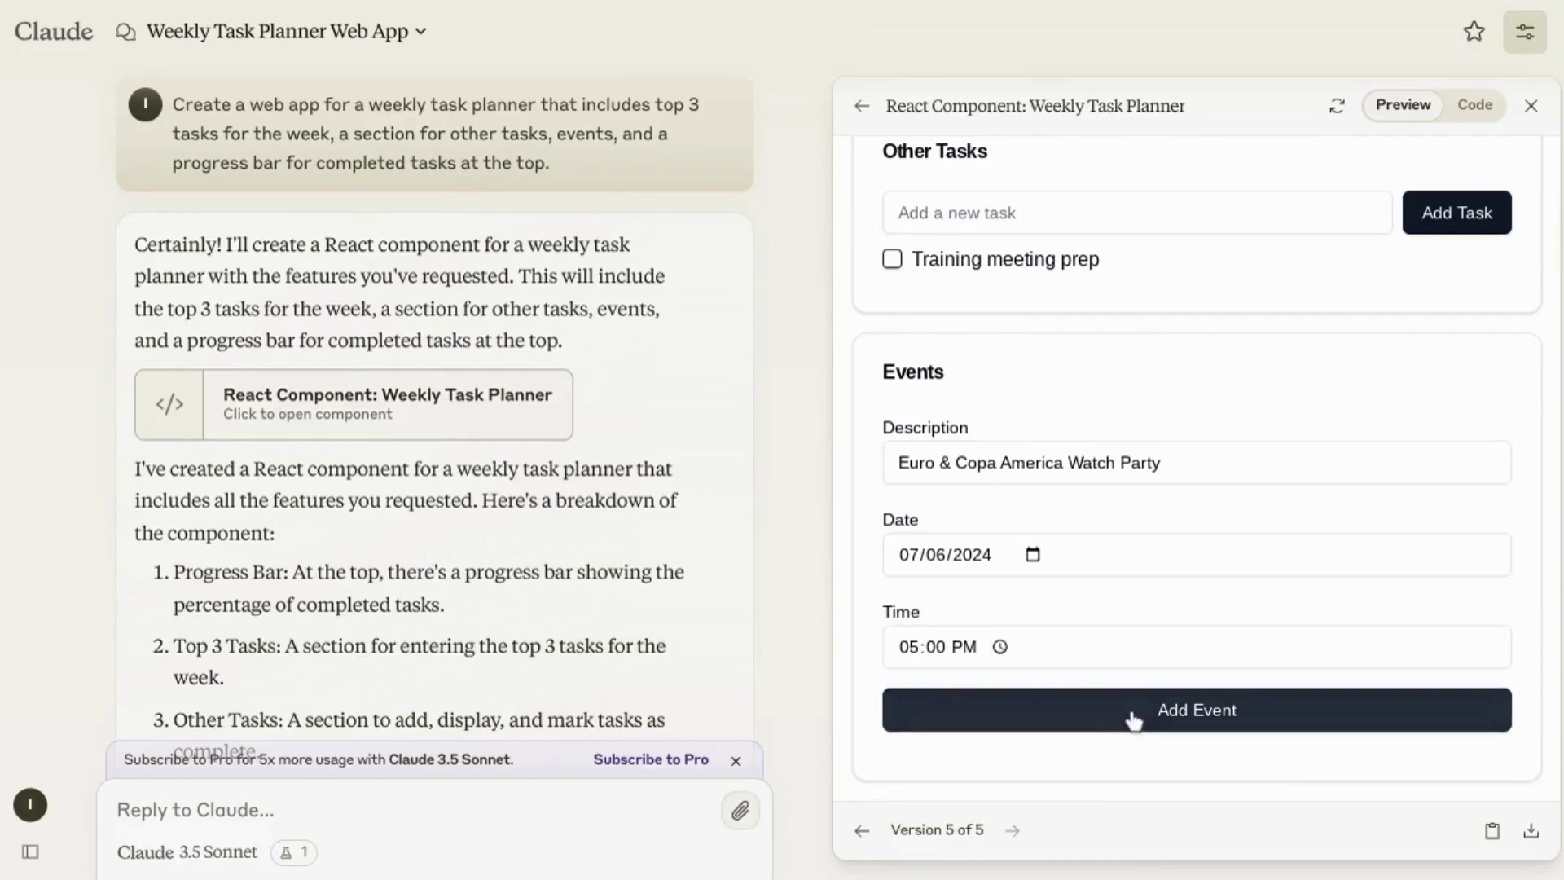
left_click(1140, 717)
scroll(1136, 721, "down", 1)
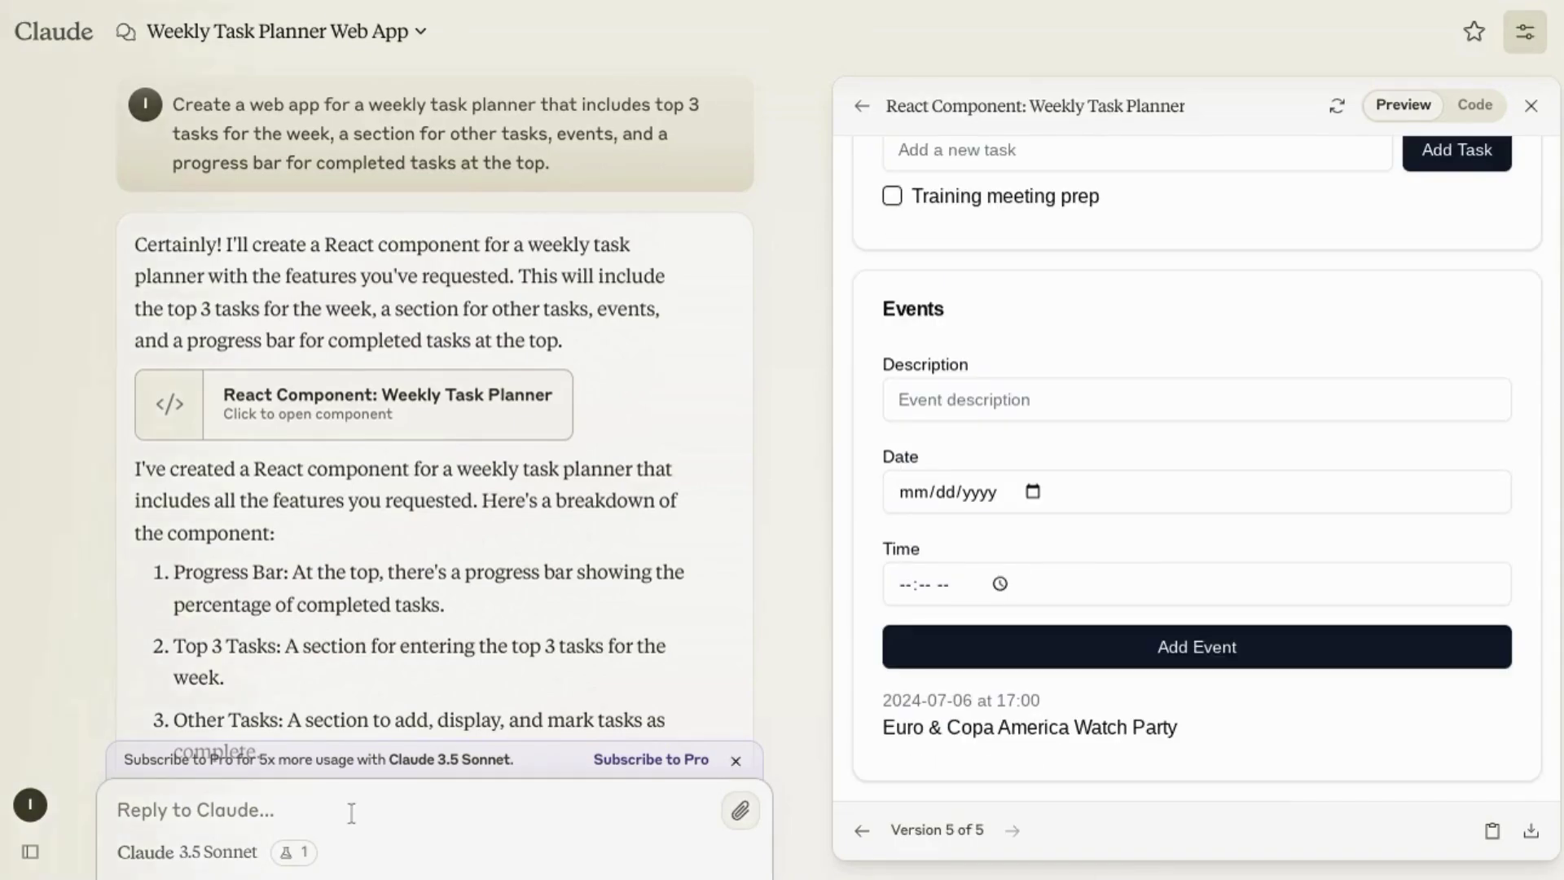
Check off Training meeting prep, bringing weekly progress to 100%.
left_click(308, 813)
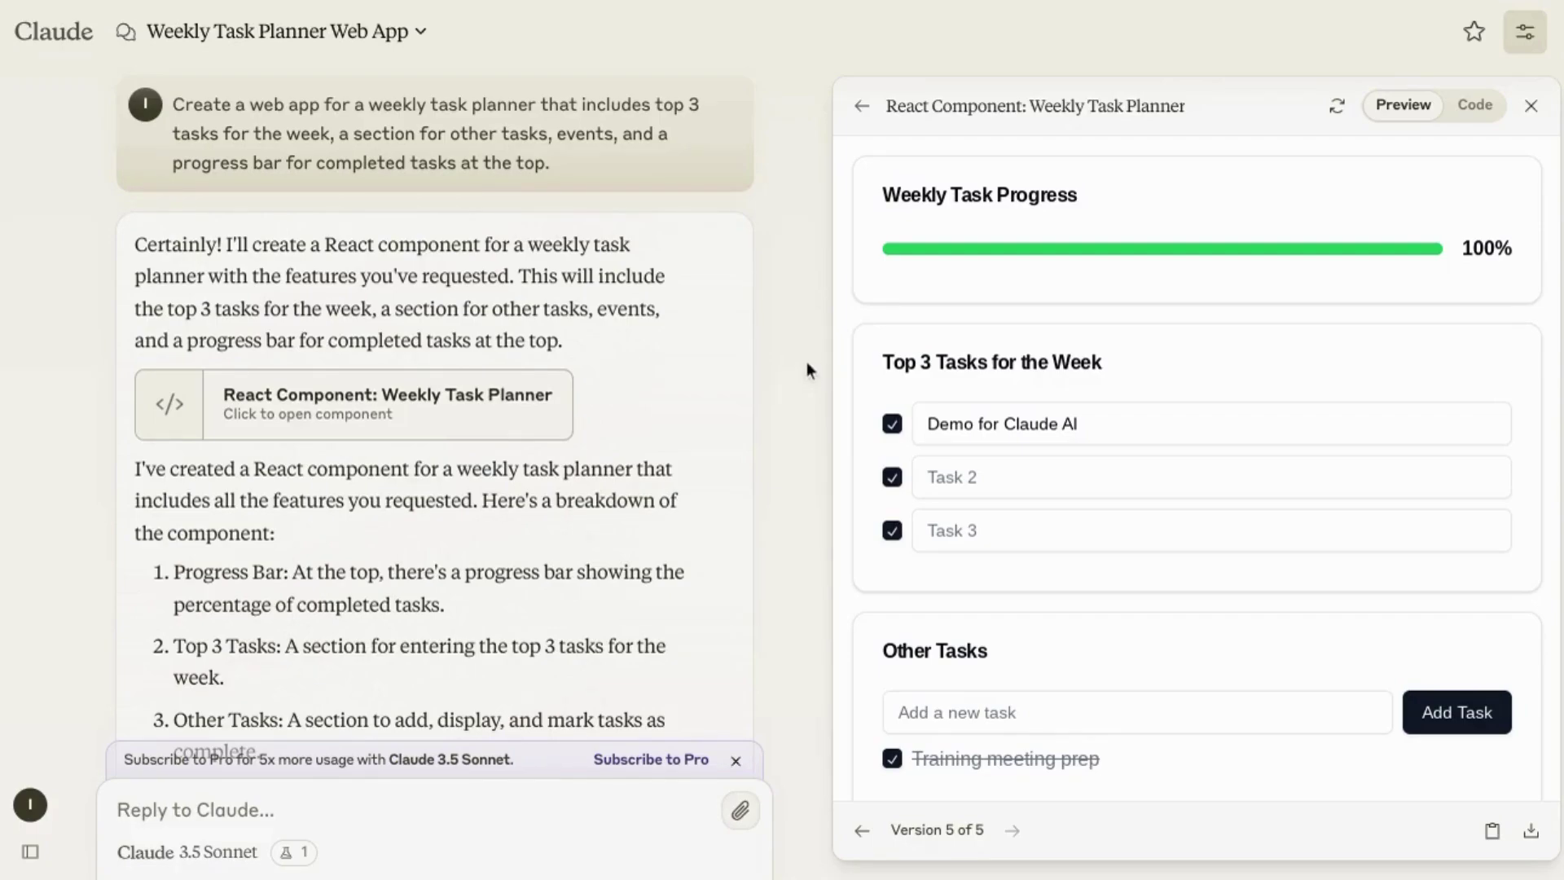
scroll(806, 362, "down", 1)
scroll(807, 362, "down", 1)
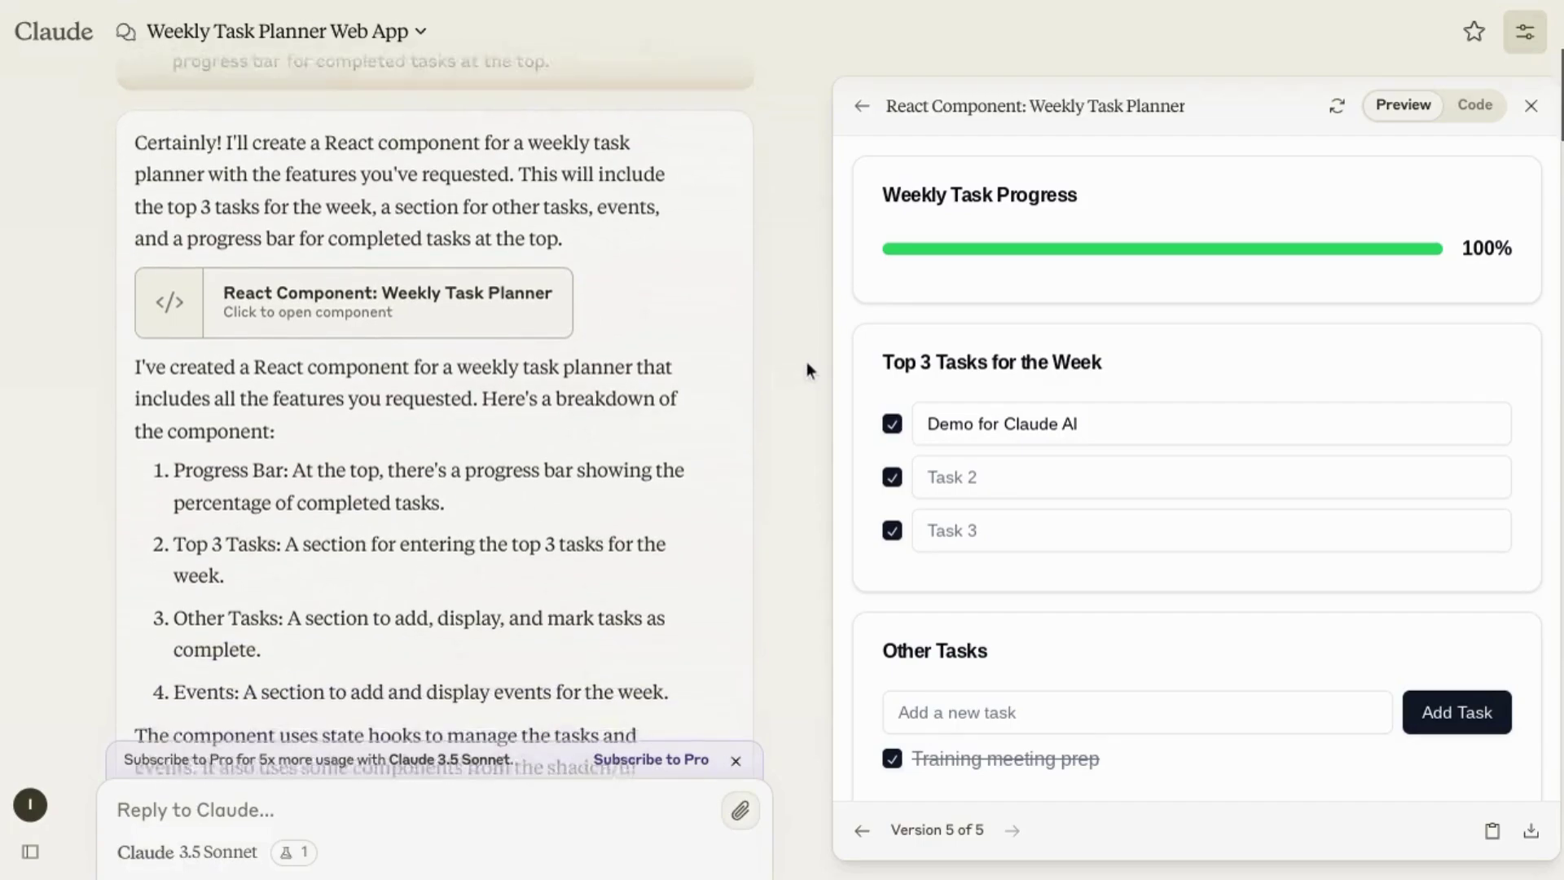
scroll(808, 362, "down", 2)
scroll(808, 363, "down", 1)
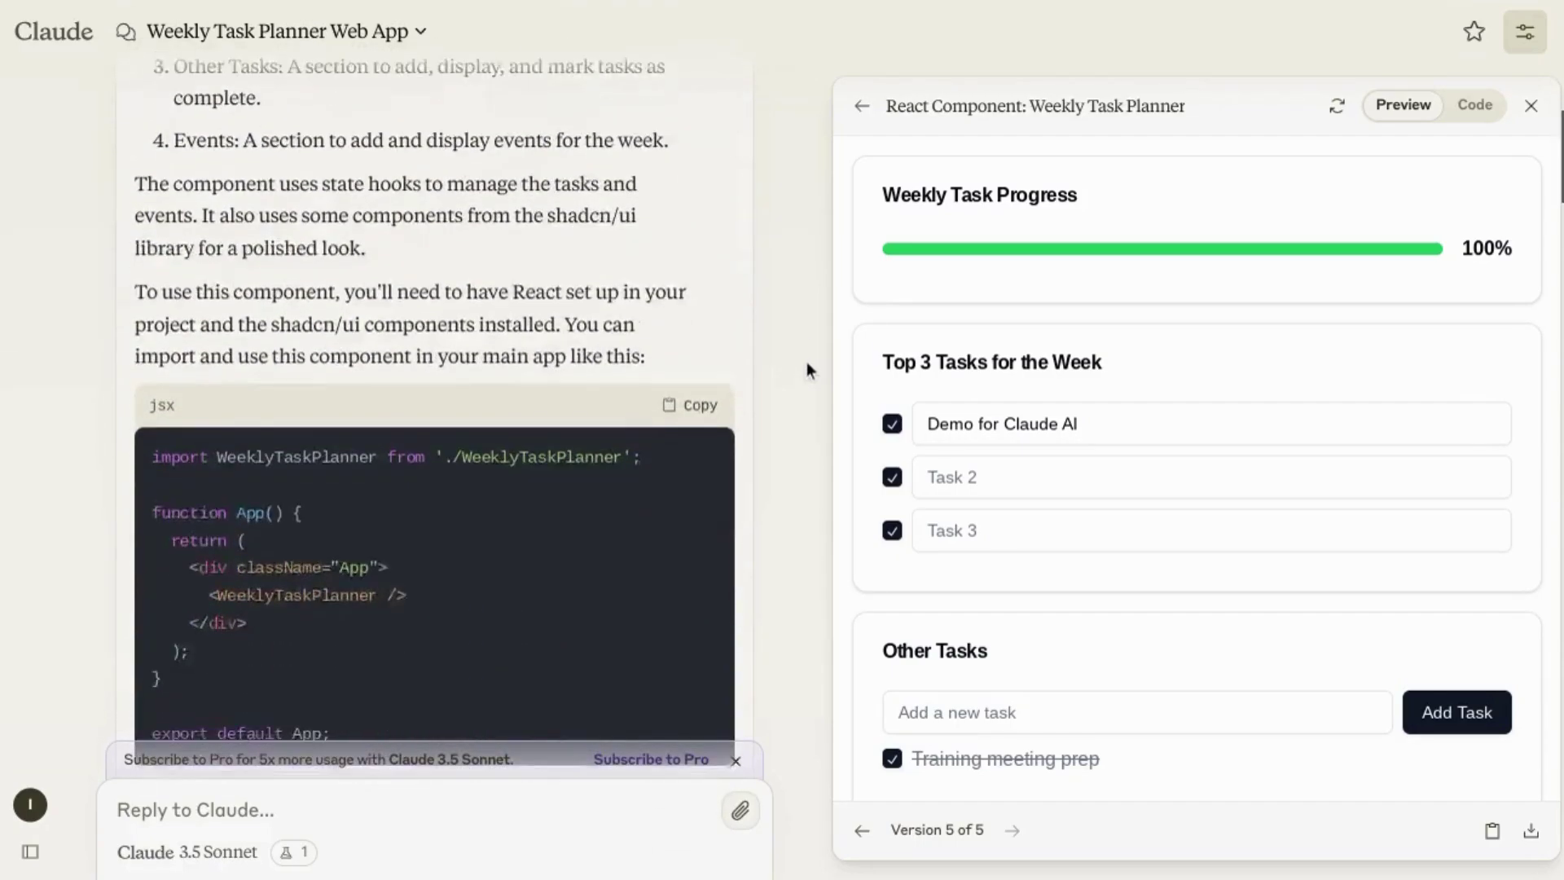
scroll(807, 363, "down", 1)
scroll(808, 362, "down", 2)
scroll(681, 250, "up", 2)
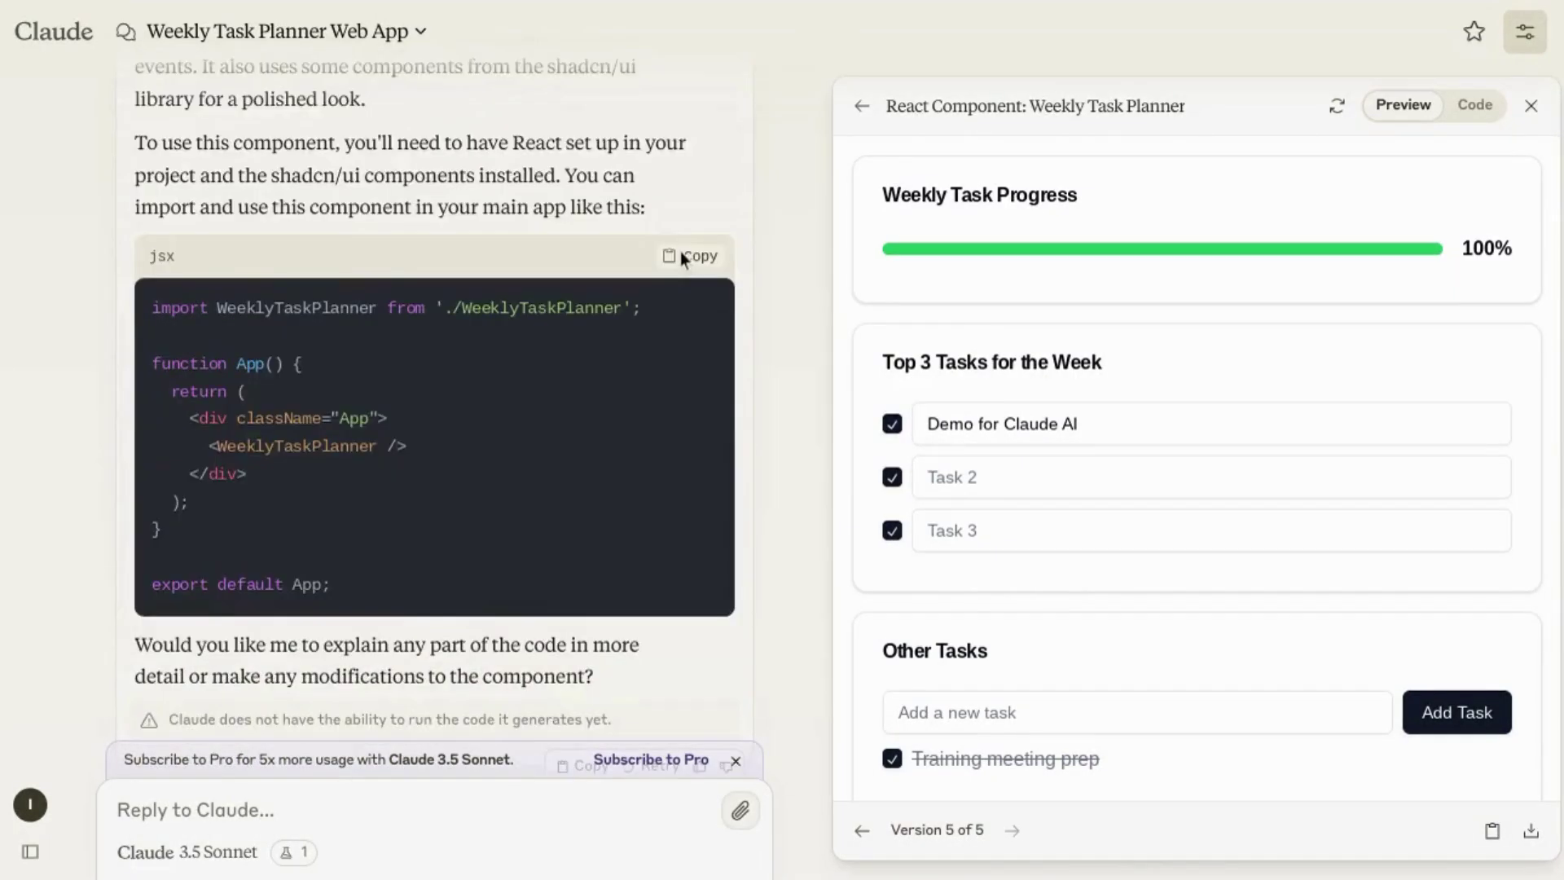
scroll(680, 250, "down", 3)
scroll(681, 251, "down", 3)
scroll(681, 251, "down", 1)
scroll(682, 250, "down", 2)
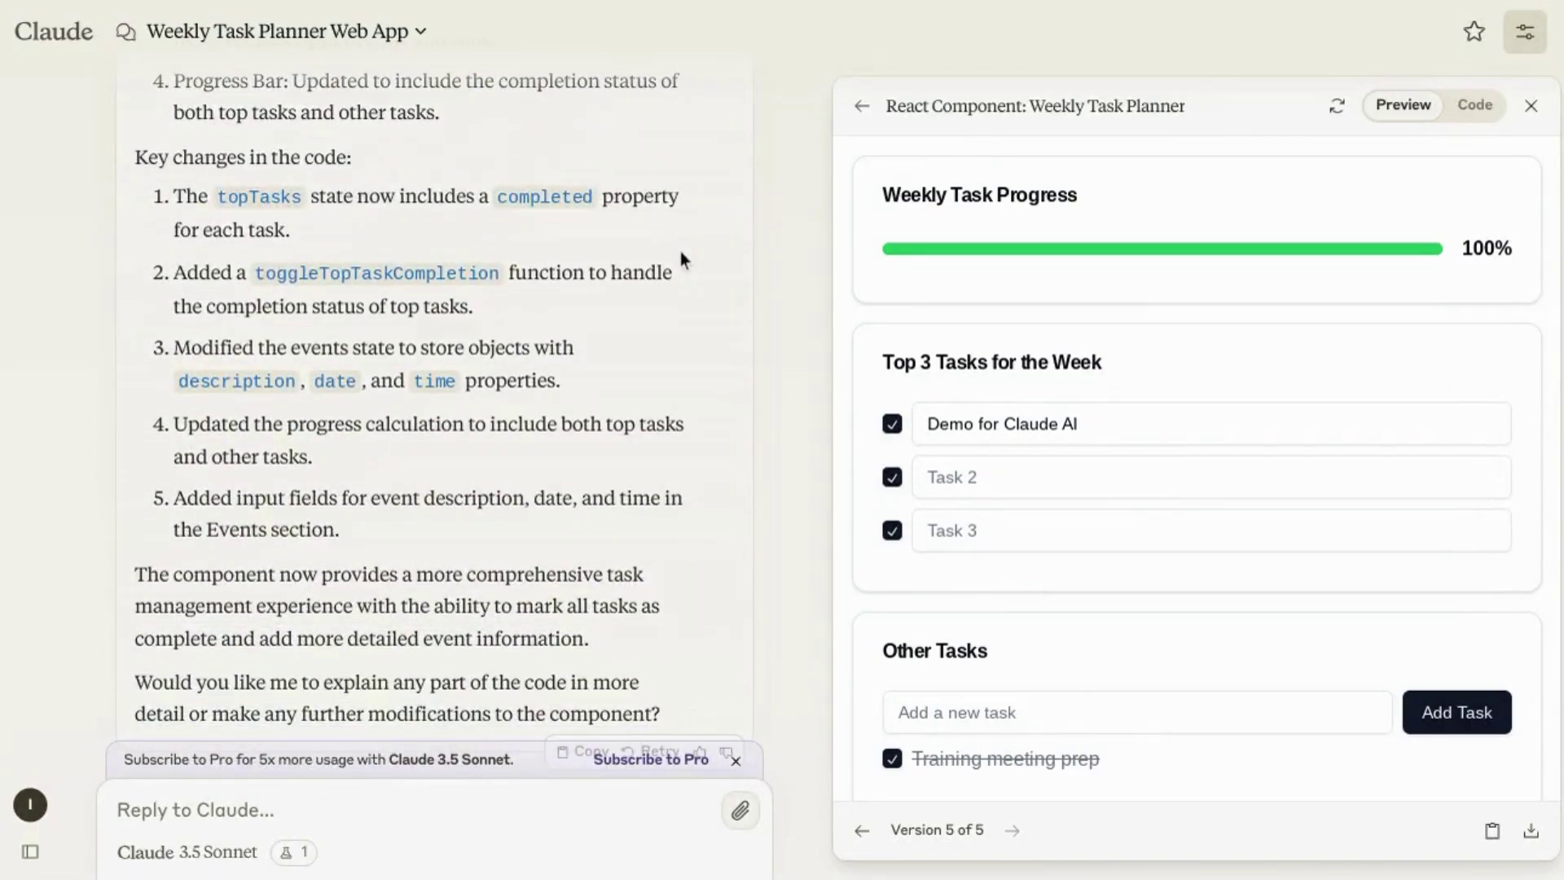
scroll(681, 251, "up", 5)
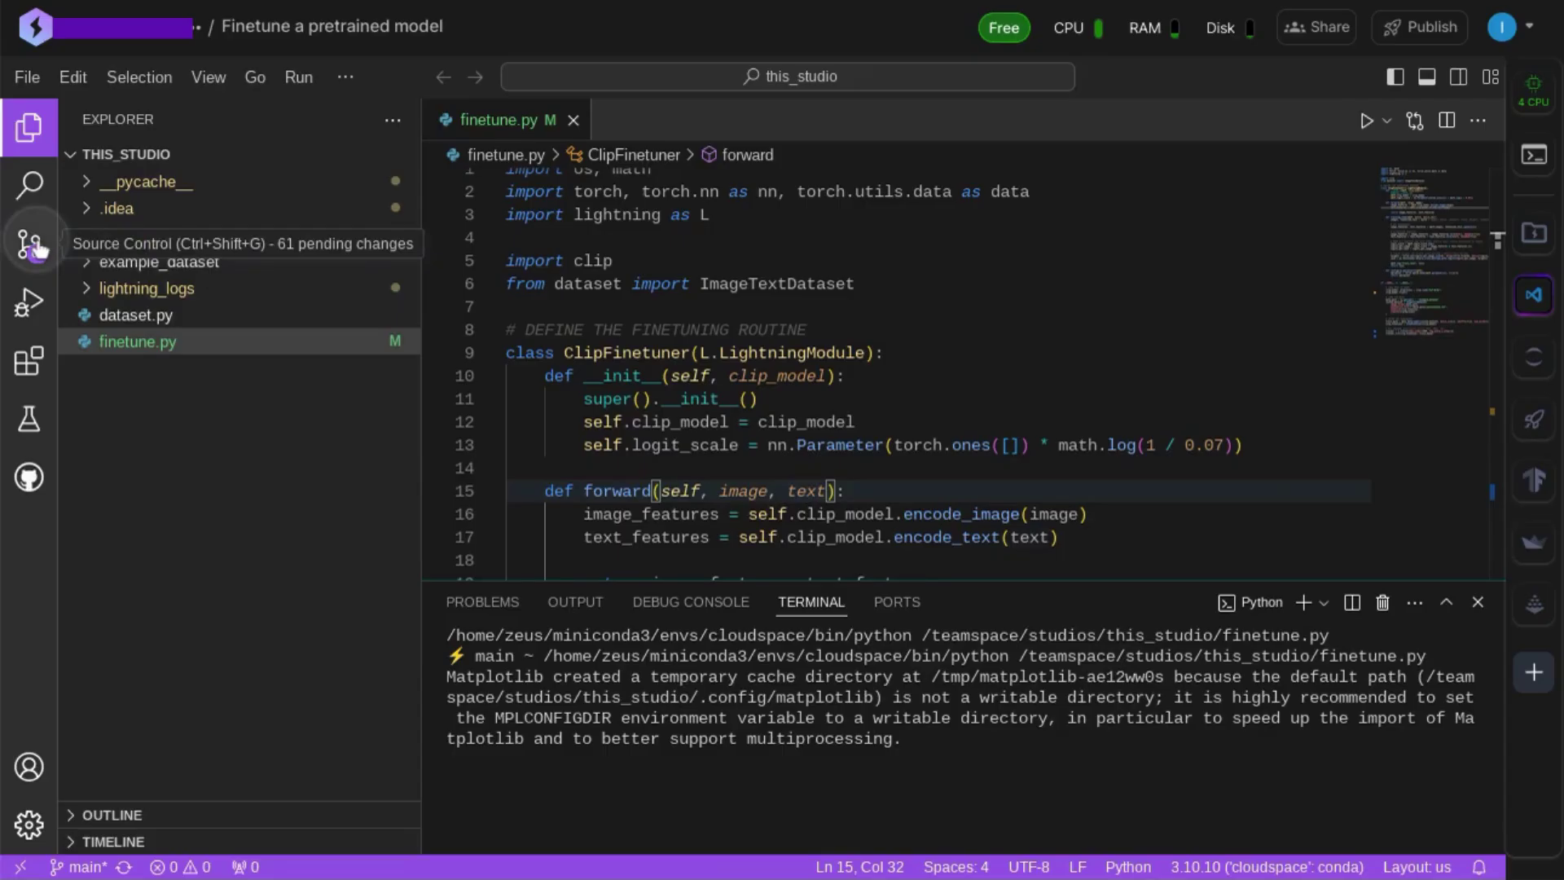
Show the Source Control panel listing 61 pending changes including finetune.py.
left_click(29, 242)
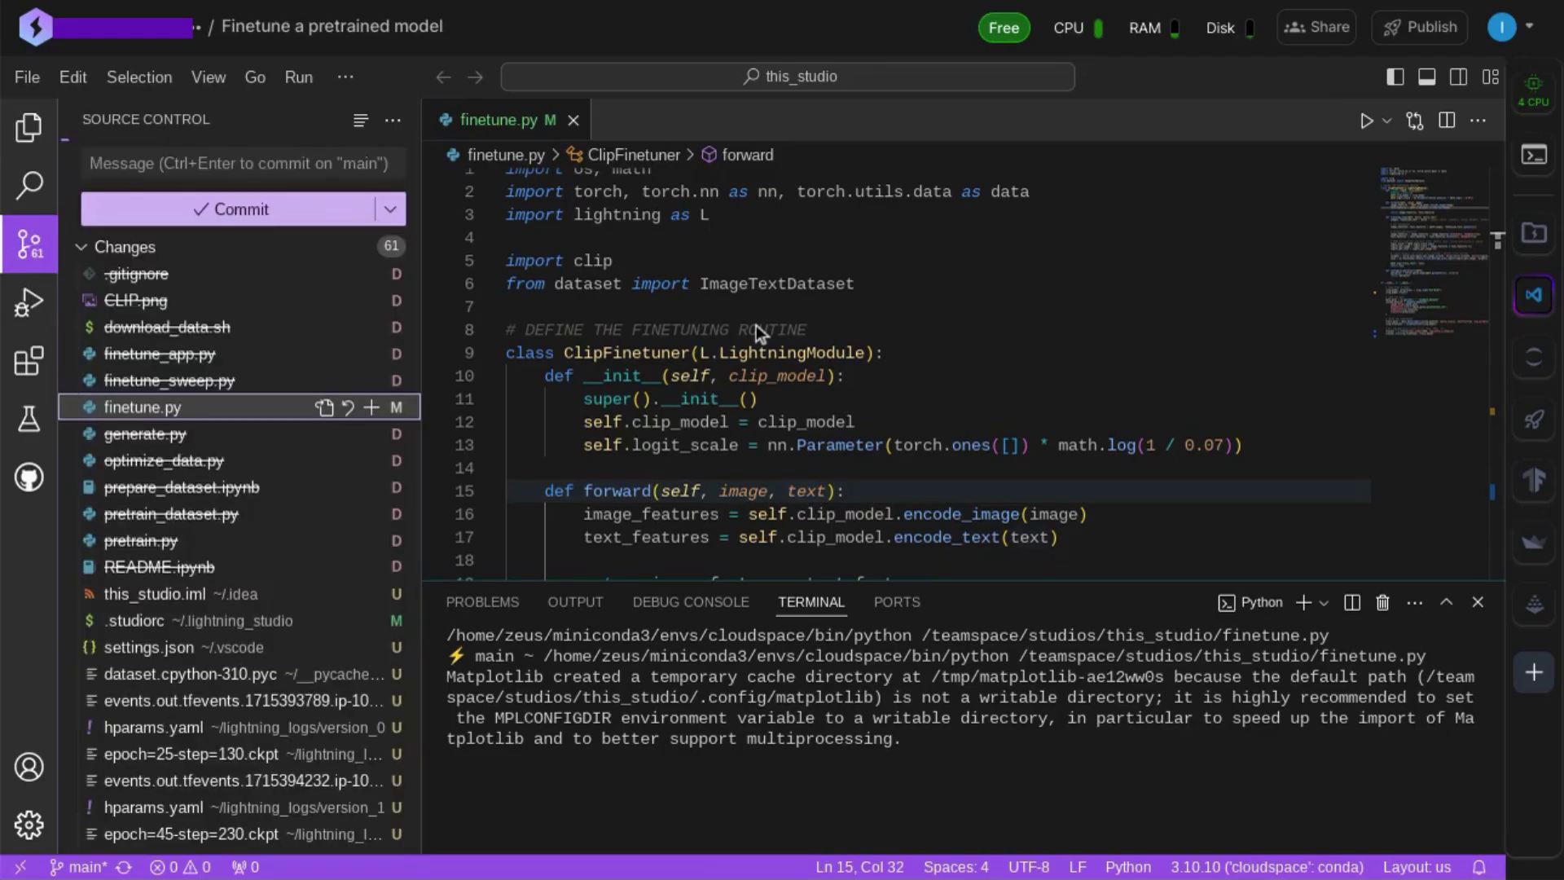